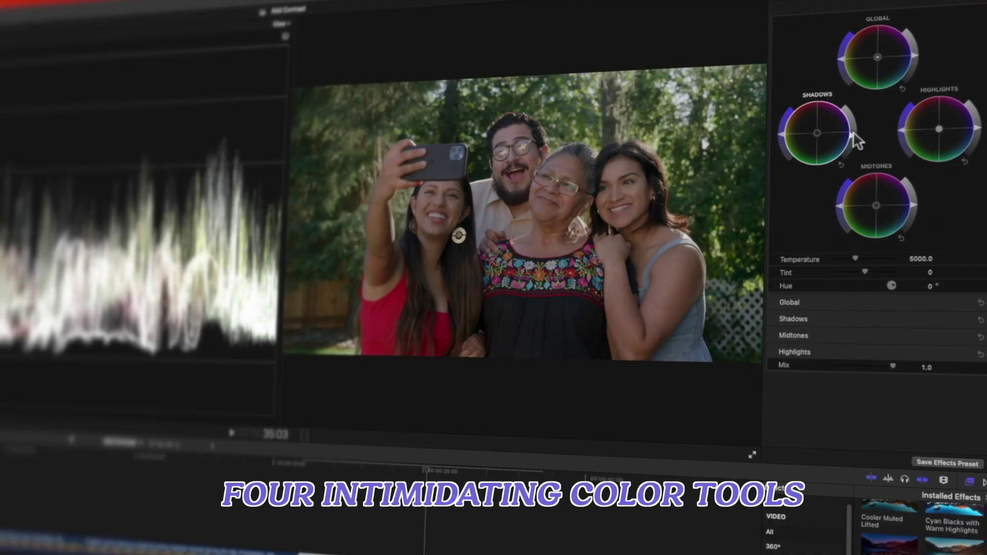
# Step: Raise the Highlights wheel brightness slider to brighten the selfie clip's highlights
pyautogui.moveTo(971, 125); pyautogui.dragTo(972, 119)
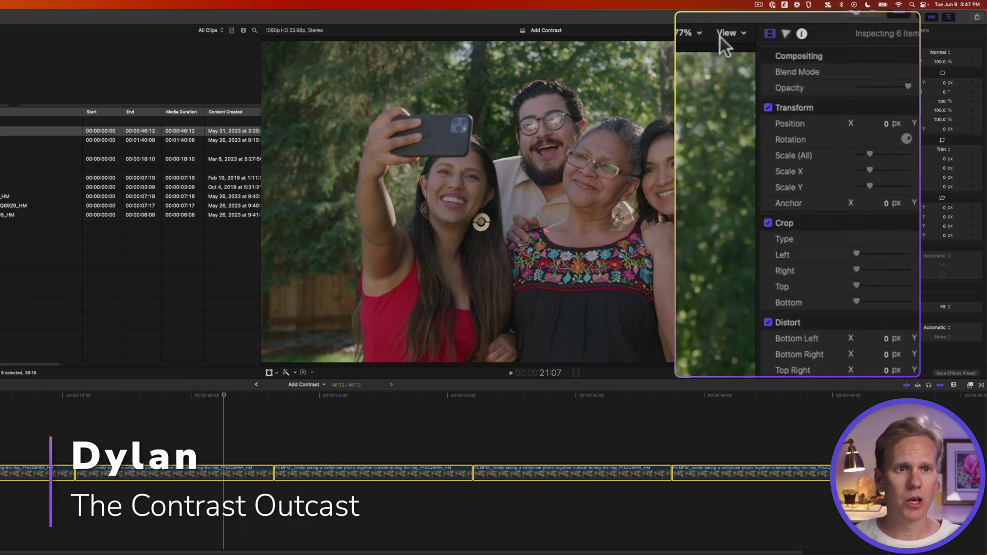
# Step: Show one Waveform Luma scope next to the viewer and hide the browser
pyautogui.click(742, 34)
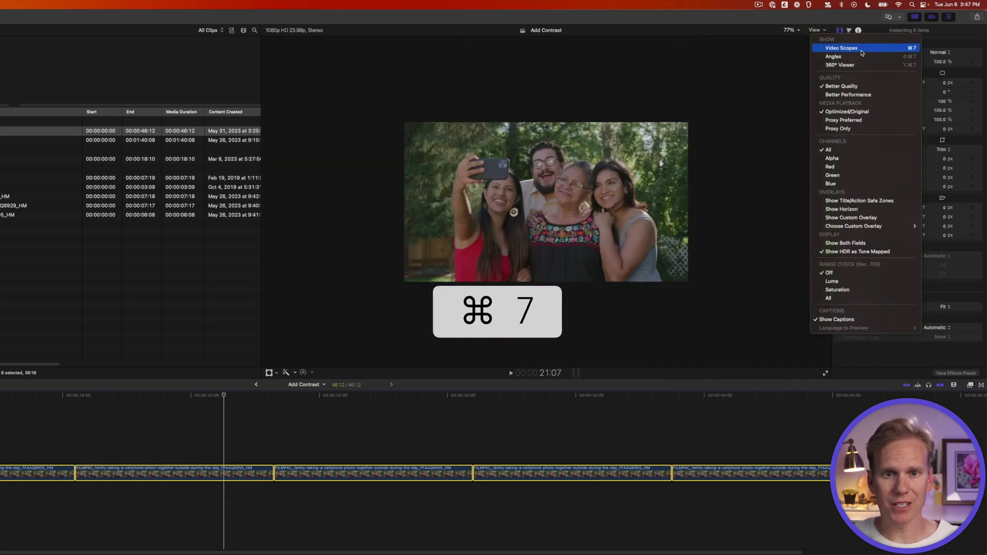
pyautogui.click(861, 49)
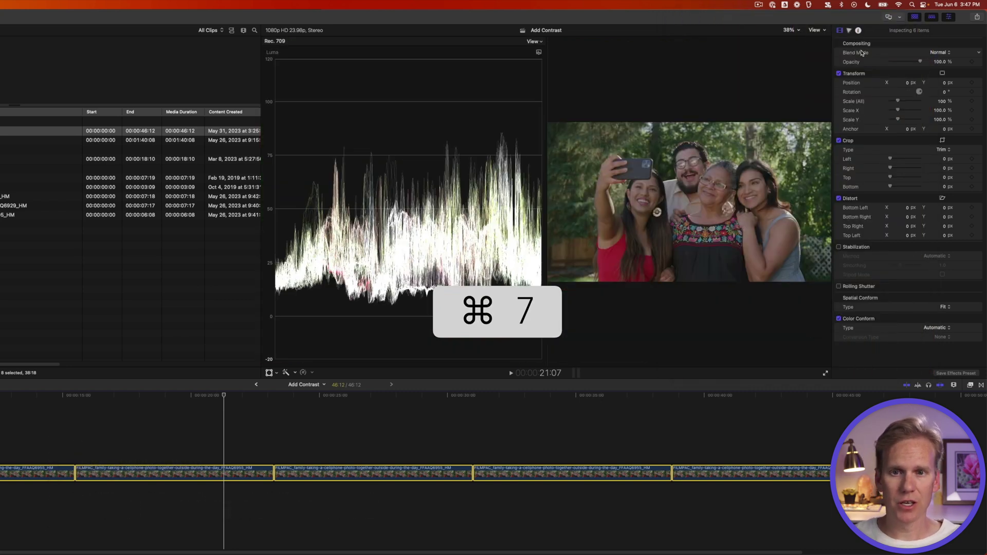
pyautogui.click(537, 44)
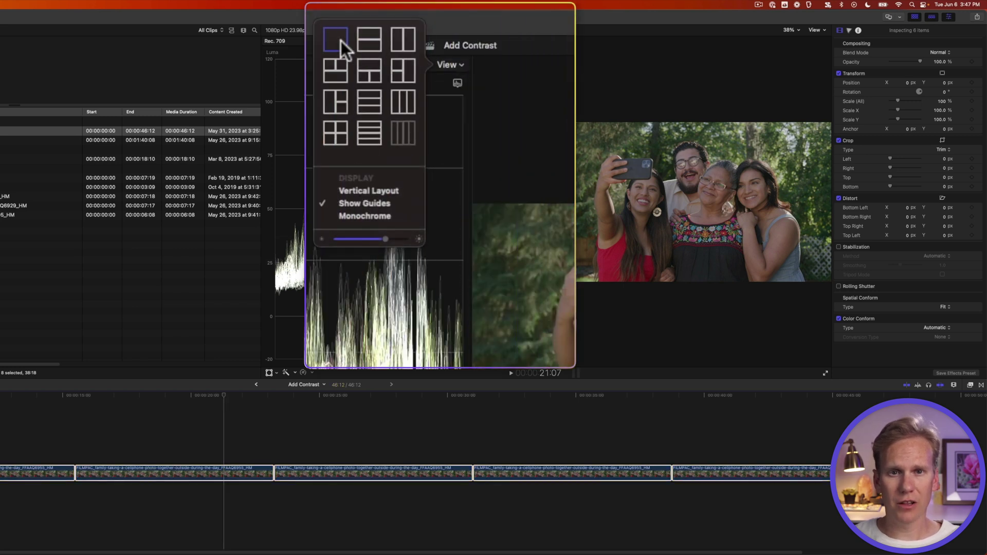
pyautogui.click(341, 41)
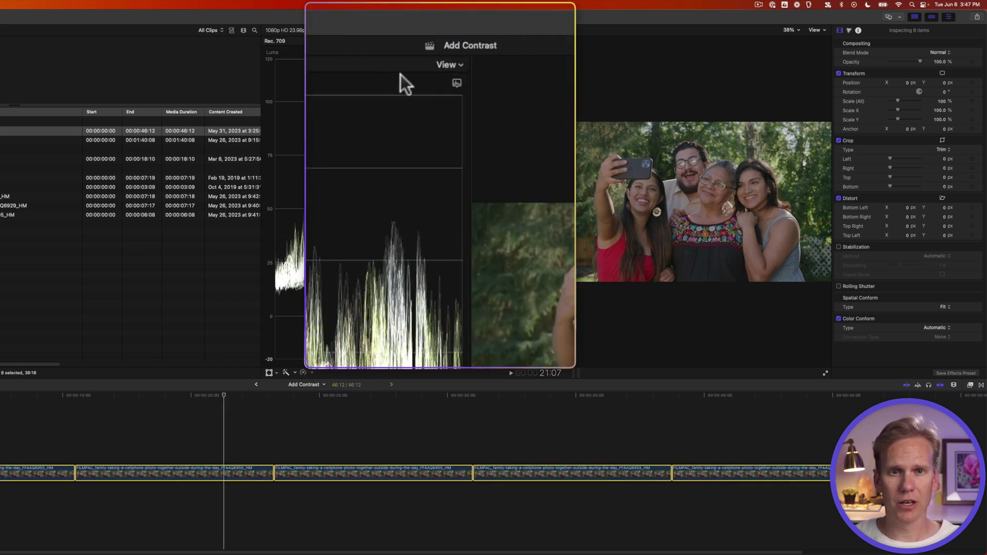
pyautogui.click(457, 84)
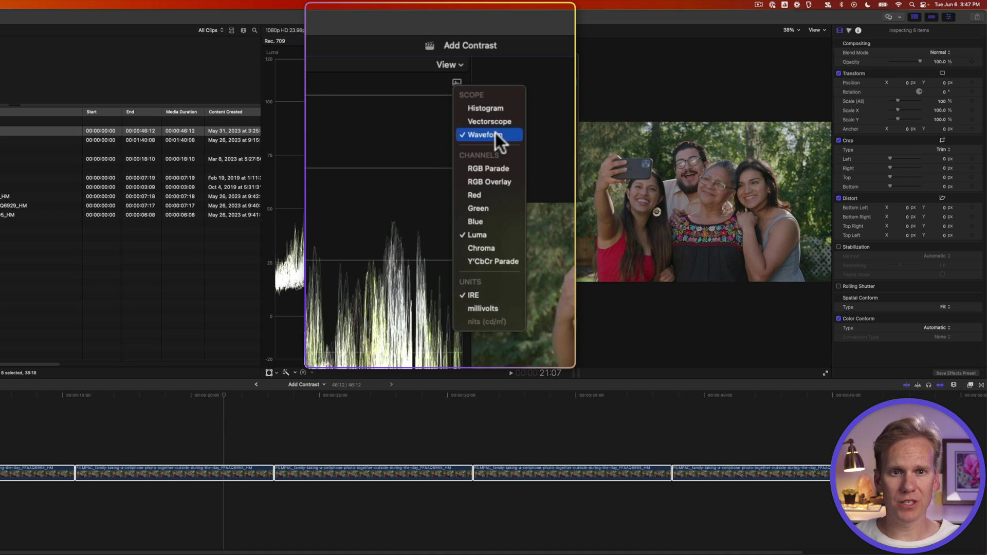
pyautogui.click(498, 237)
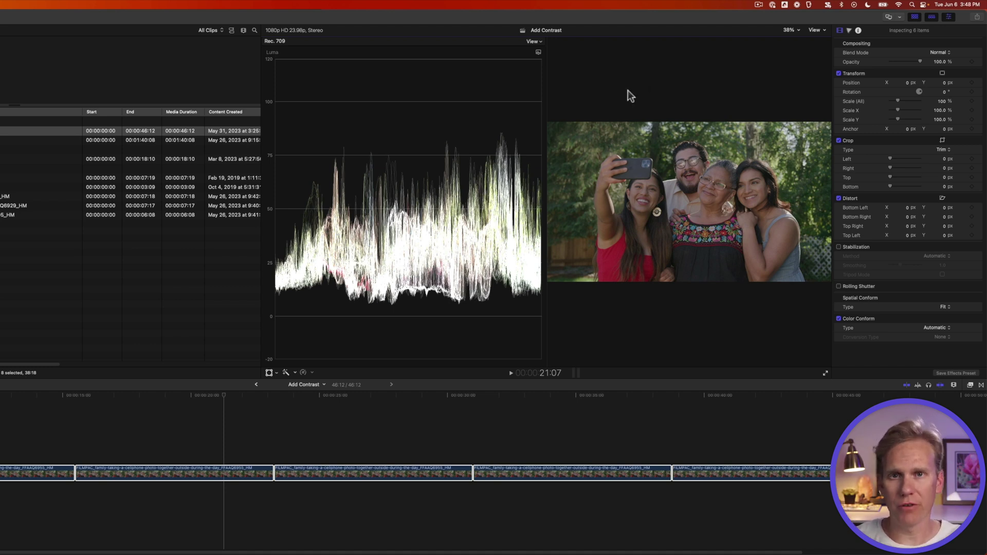
pyautogui.press('ctrl+super+1')
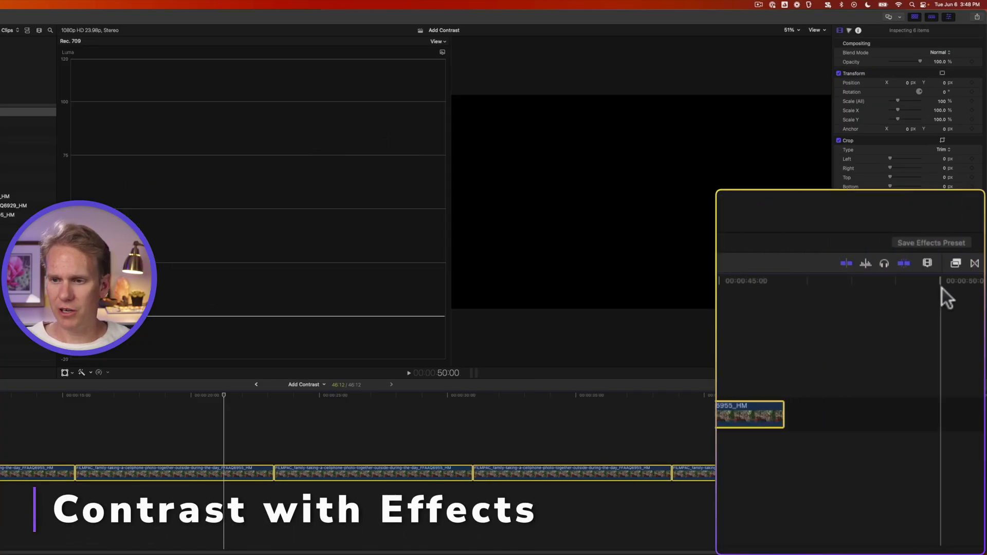
# Step: Apply Crisp Contrast to the last clip and toggle it off and on to compare
pyautogui.click(954, 264)
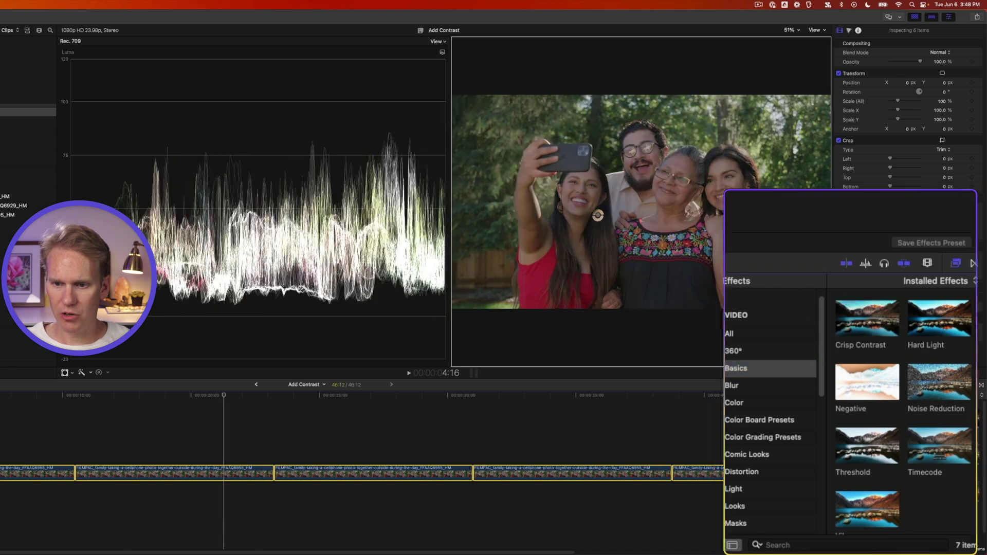
pyautogui.moveTo(922, 418); pyautogui.dragTo(748, 471)
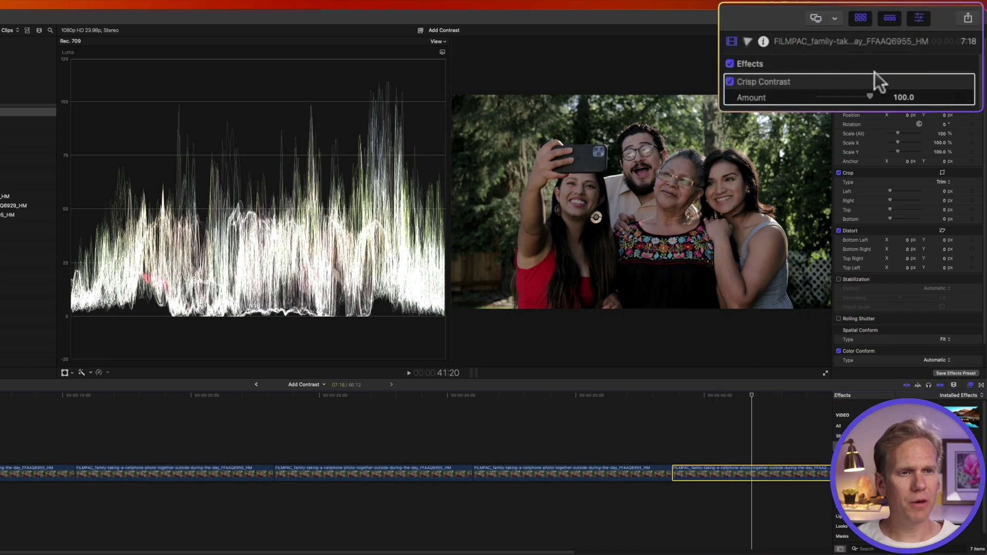
pyautogui.click(942, 17)
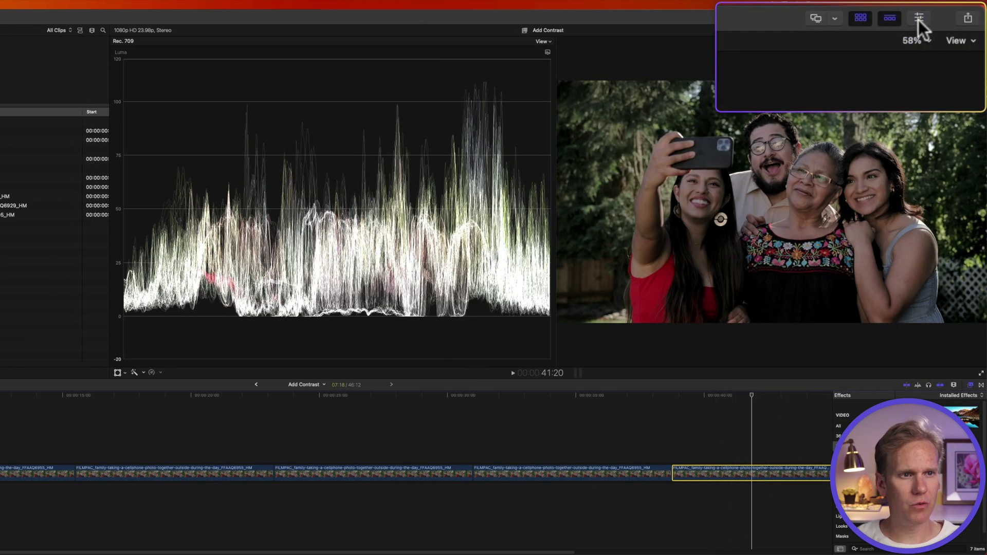
pyautogui.click(918, 19)
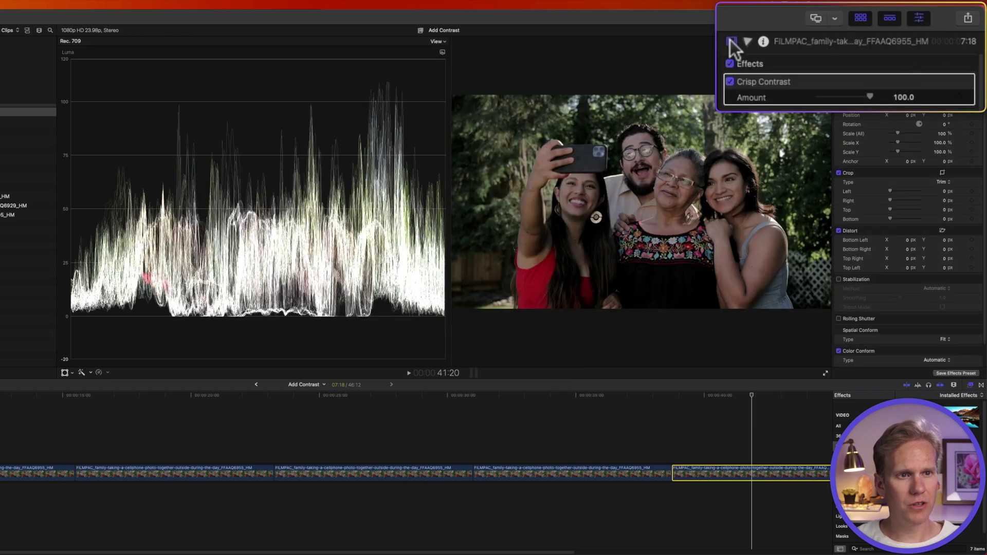
pyautogui.click(767, 82)
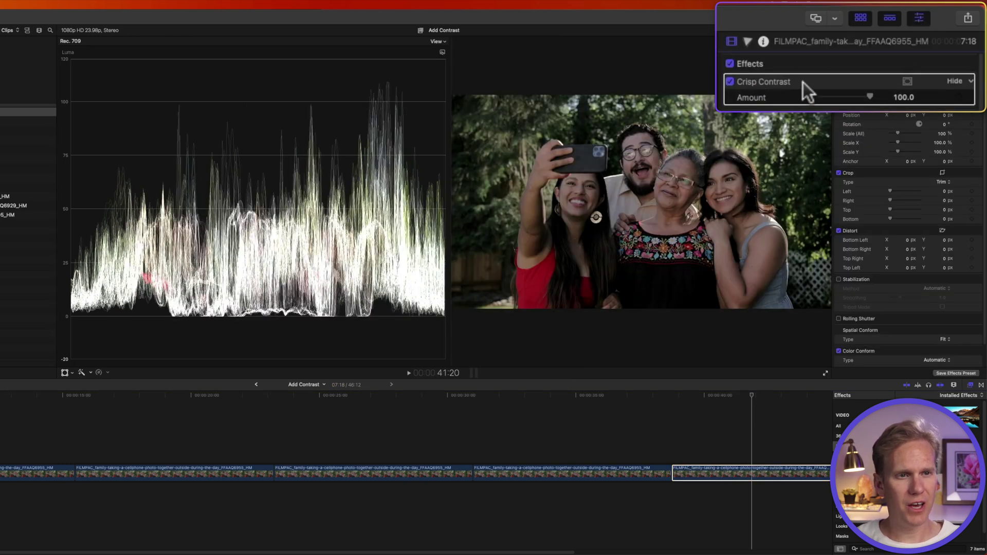
pyautogui.click(731, 81)
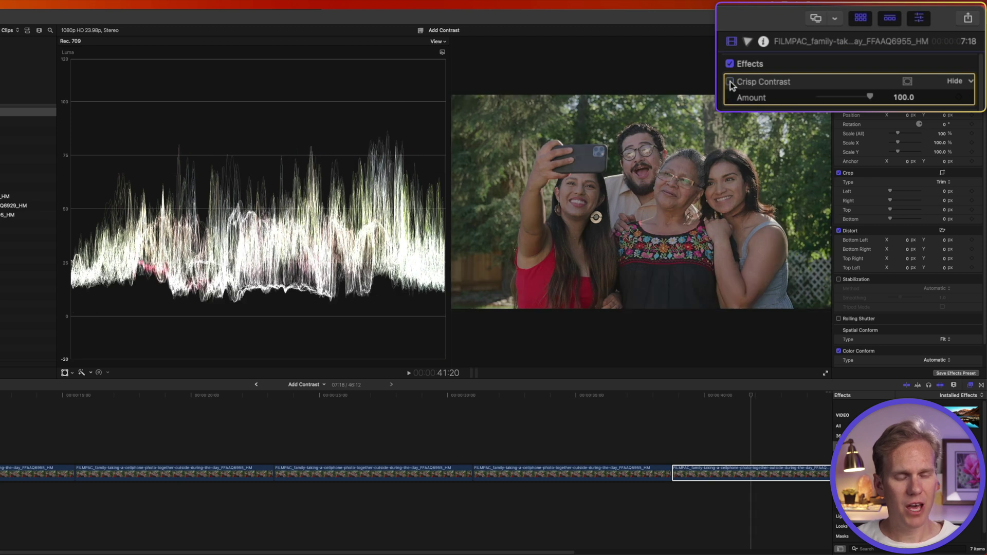
pyautogui.click(730, 82)
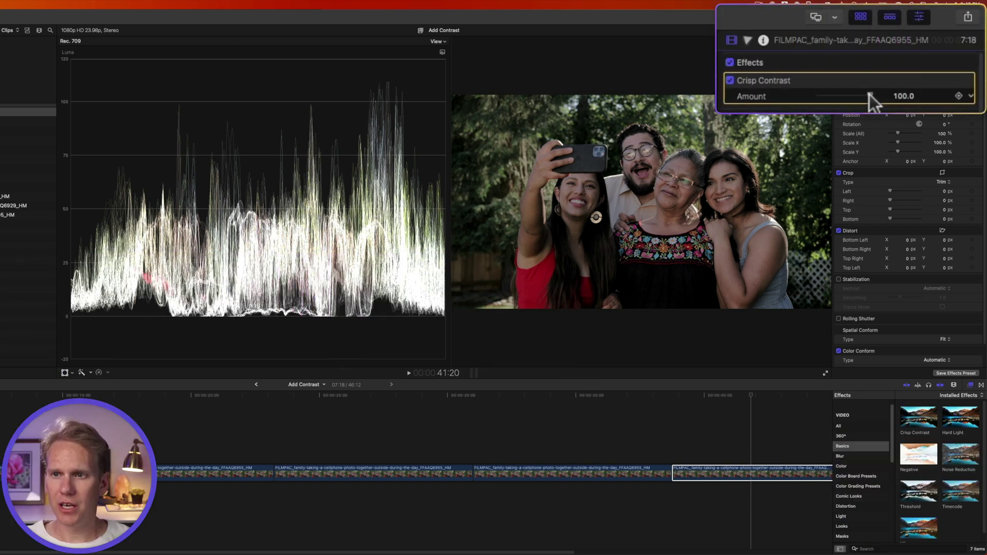
# Step: Drag the Crisp Contrast Amount slider down, then select the Amount field to enter 30
pyautogui.moveTo(870, 97)
pyautogui.mouseDown()
pyautogui.moveTo(807, 95)
pyautogui.moveTo(864, 96)
pyautogui.mouseUp()
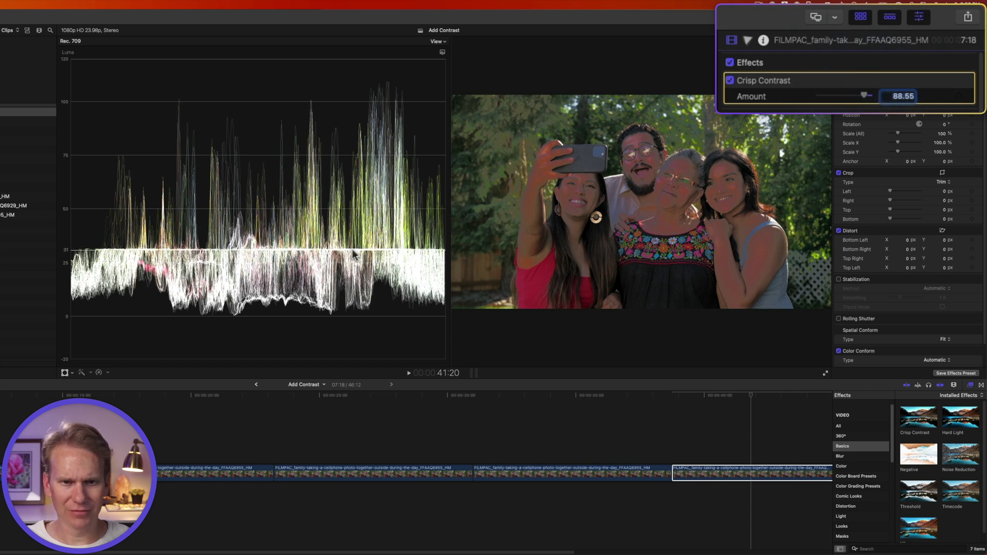
pyautogui.moveTo(870, 91); pyautogui.dragTo(827, 96)
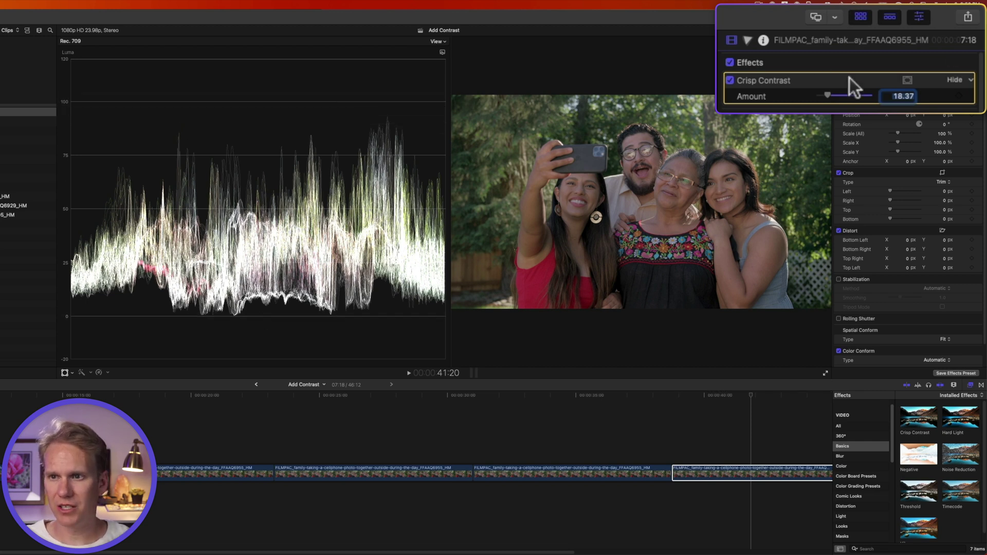
pyautogui.moveTo(829, 93); pyautogui.dragTo(839, 90)
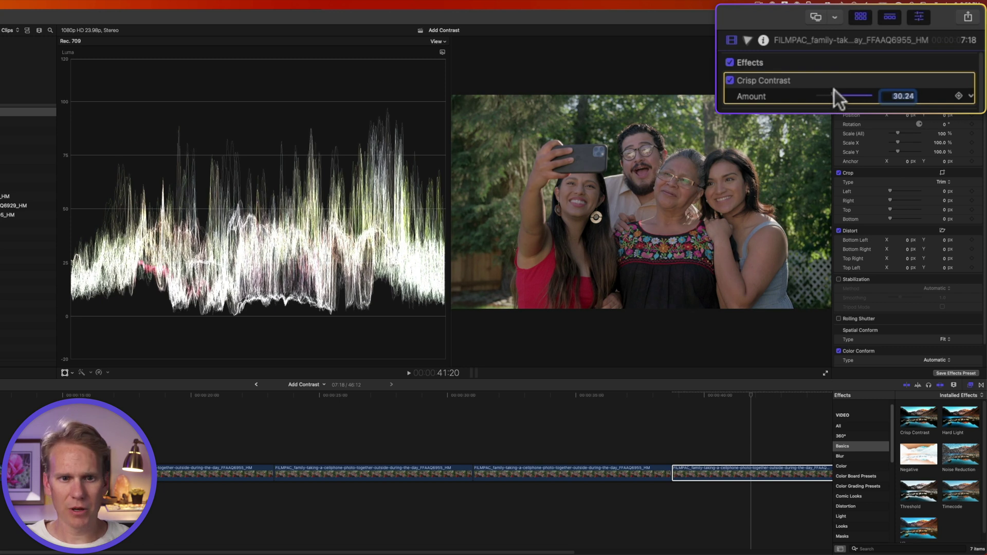
pyautogui.click(902, 96)
pyautogui.doubleClick(902, 96)
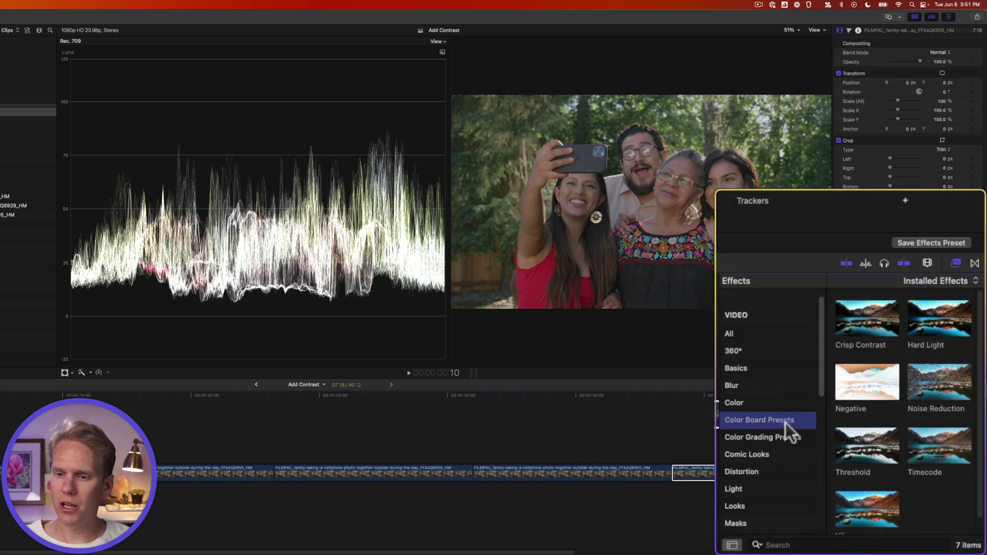
# Step: Apply the Color Board Contrast preset to the last clip and toggle it to compare
pyautogui.click(786, 422)
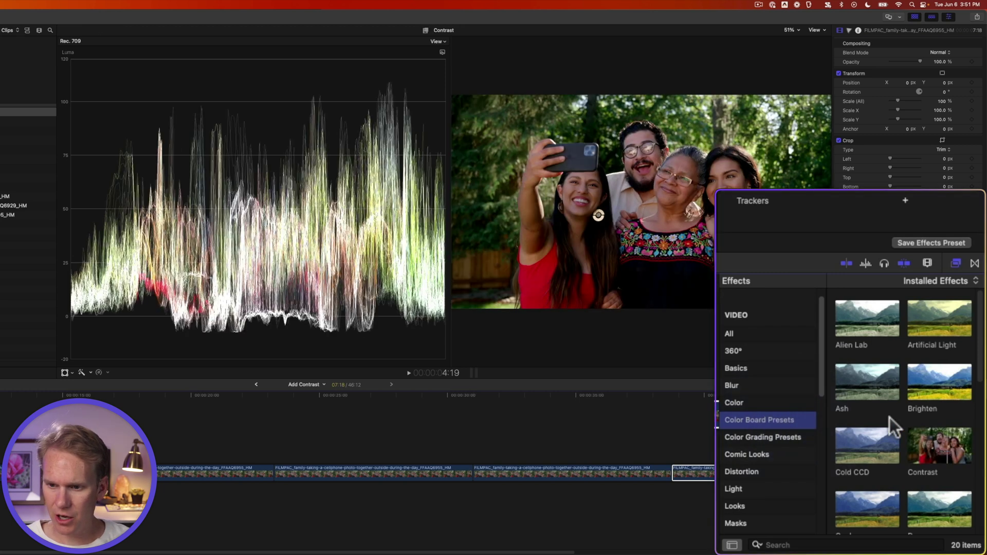
pyautogui.moveTo(880, 435); pyautogui.dragTo(750, 474)
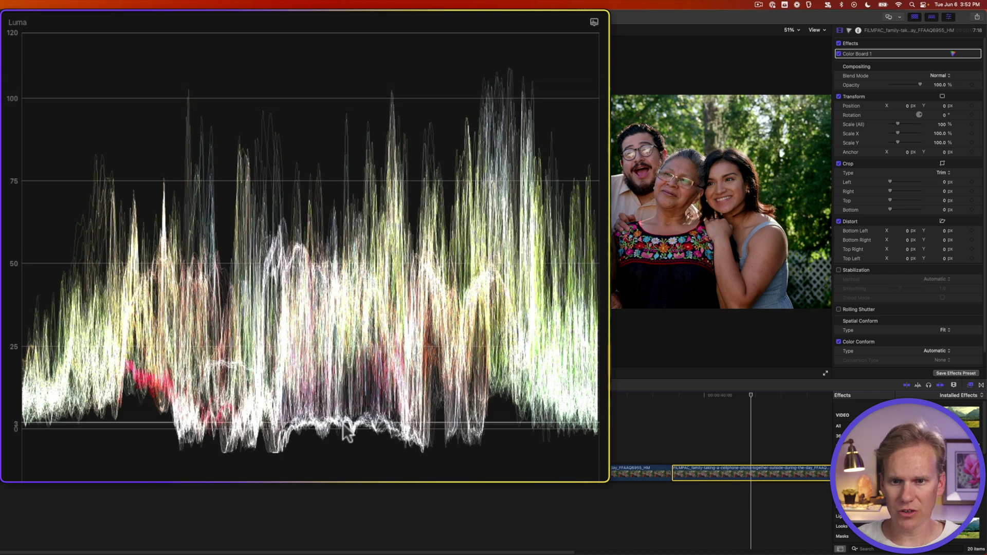
pyautogui.click(838, 54)
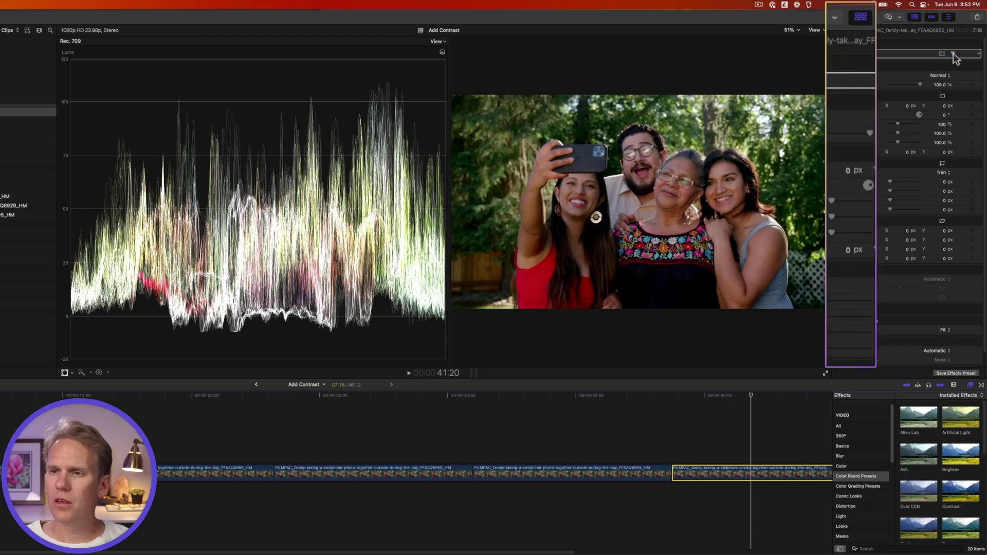
# Step: On the Color Board Exposure tab, set Shadows to -22% and Highlights to 37%
pyautogui.click(927, 80)
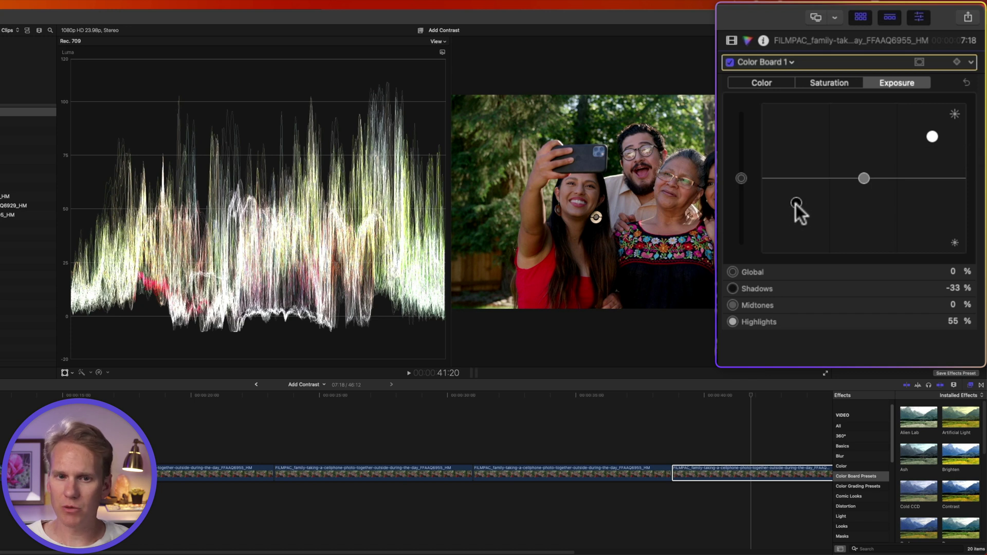
pyautogui.moveTo(796, 204); pyautogui.dragTo(794, 195)
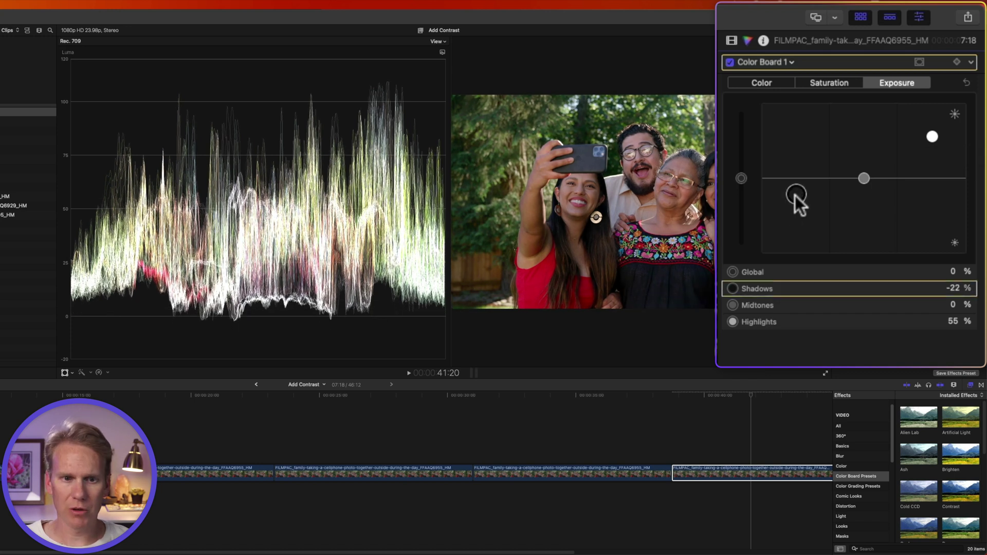
pyautogui.moveTo(929, 132); pyautogui.dragTo(932, 149)
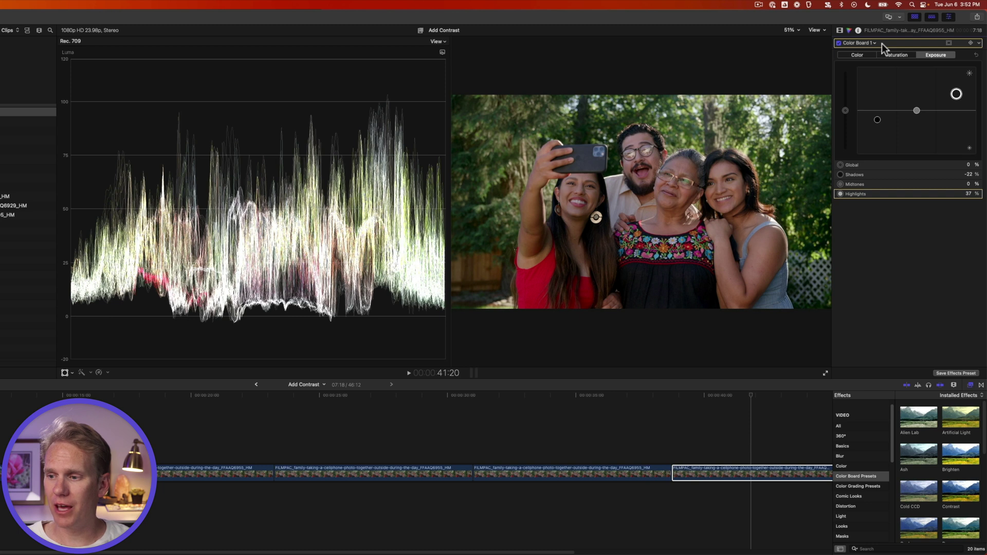
# Step: Apply a Color Grading preset, compare Color Adjustments on and off, and nudge Contrast up
pyautogui.click(858, 486)
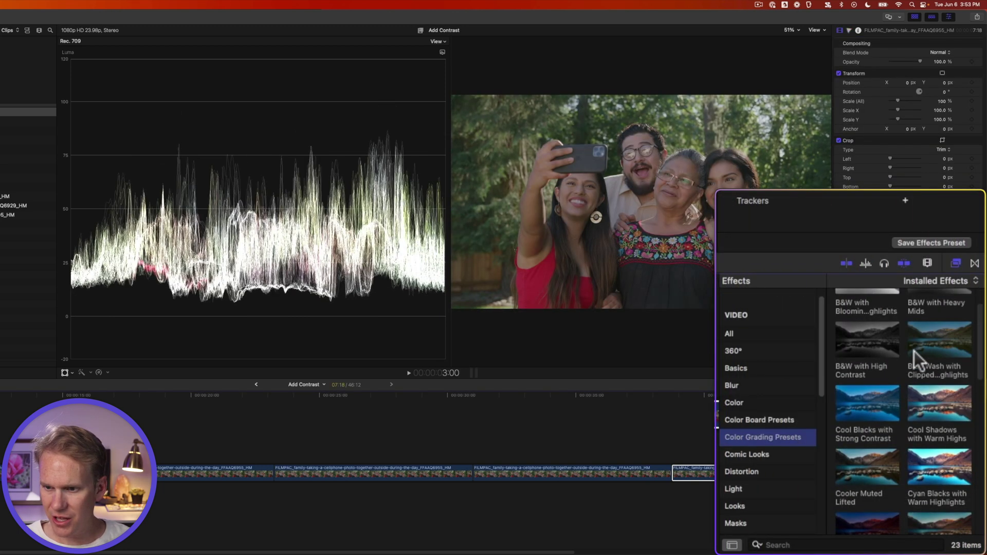
pyautogui.scroll(-2, 887, 356)
pyautogui.scroll(-2, 887, 357)
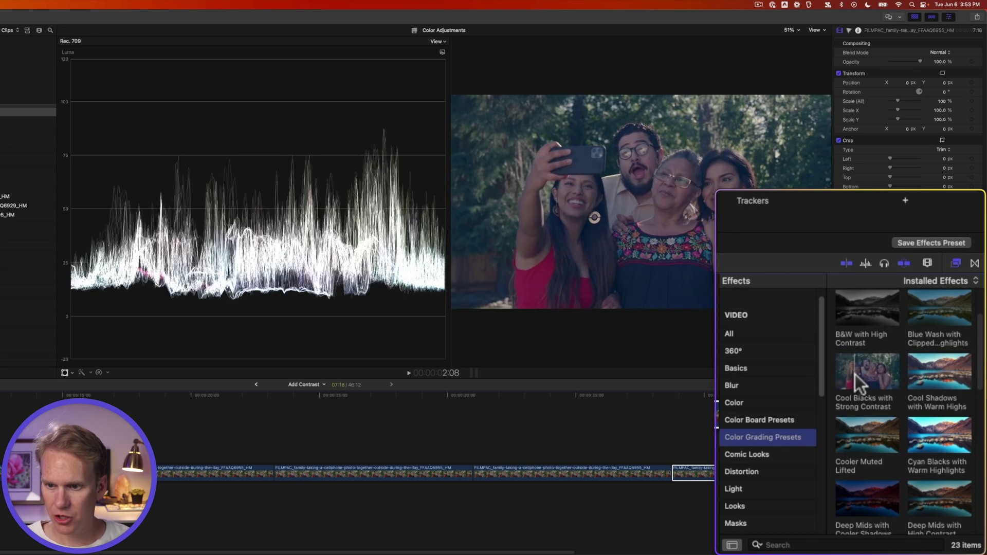
pyautogui.scroll(-3, 929, 347)
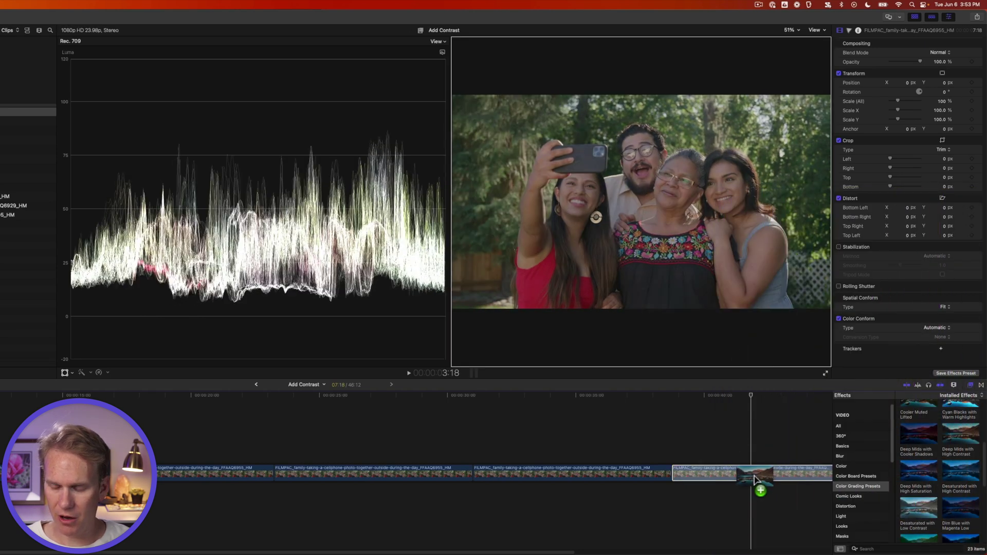
pyautogui.moveTo(937, 347); pyautogui.dragTo(758, 476)
pyautogui.moveTo(863, 54)
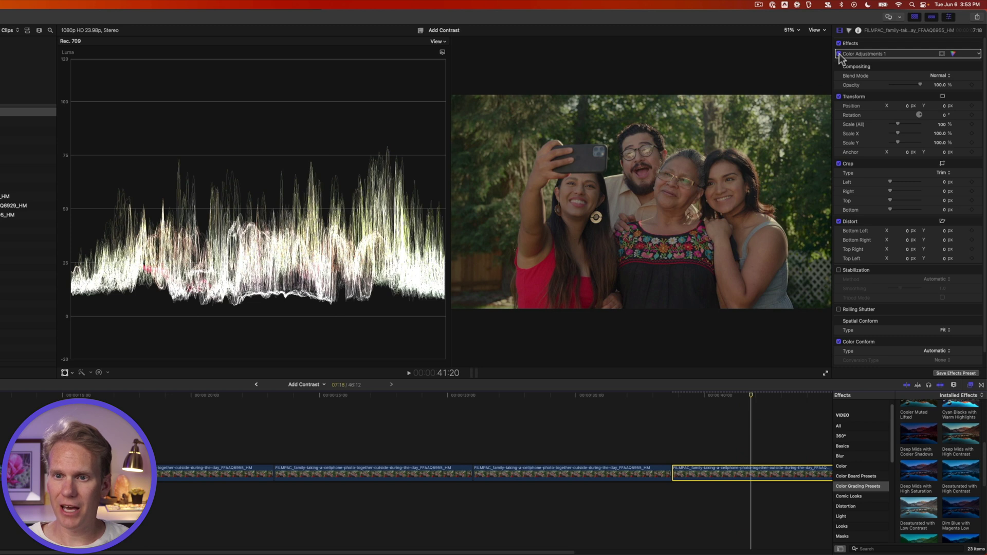
pyautogui.click(838, 55)
pyautogui.click(838, 54)
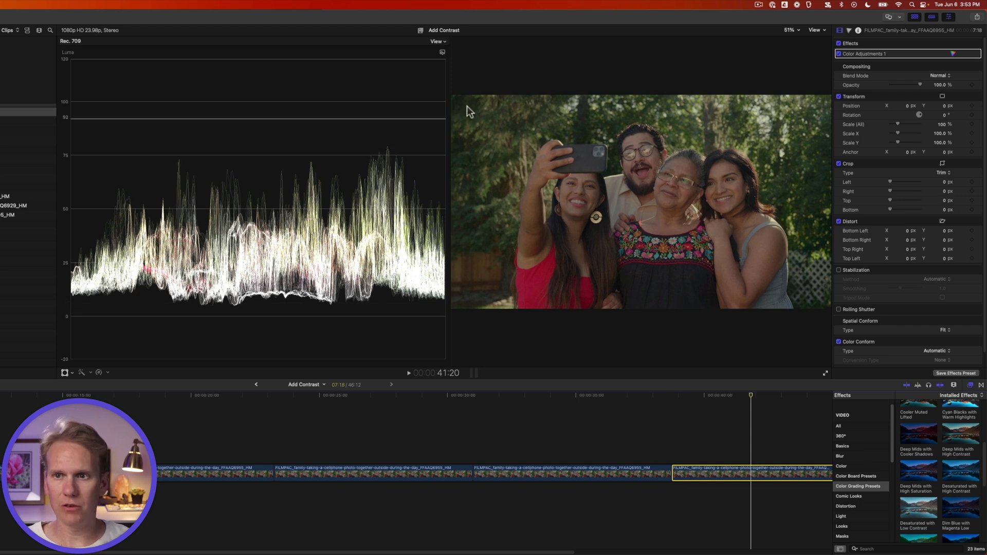
pyautogui.click(953, 53)
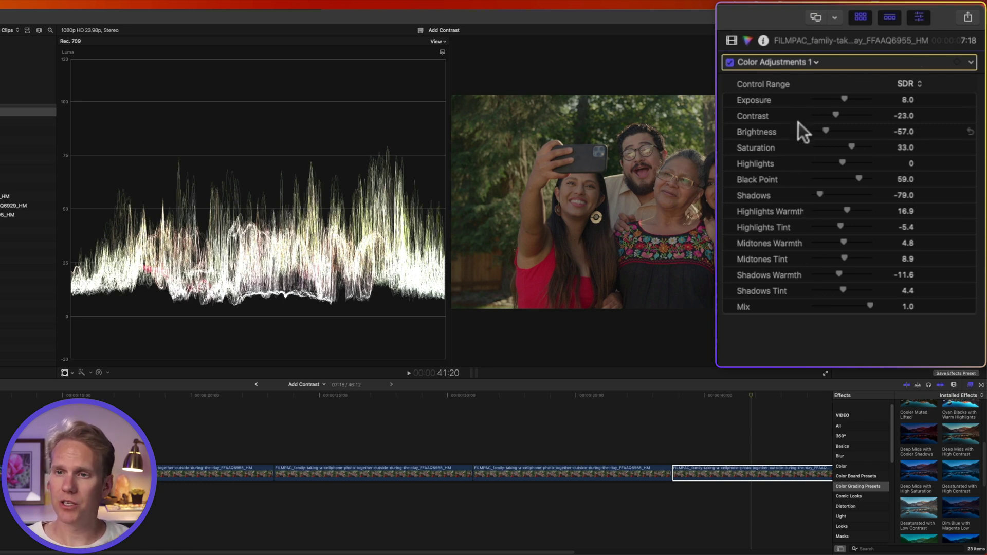
pyautogui.moveTo(831, 113); pyautogui.dragTo(853, 110)
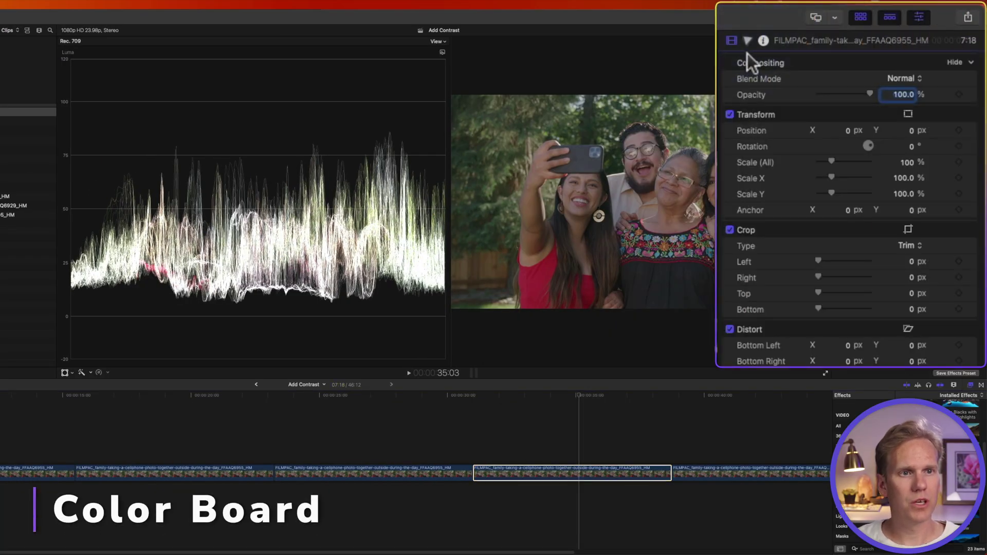
# Step: Add a Color Board correction in the Color inspector and set Shadows to about -15%
pyautogui.click(747, 42)
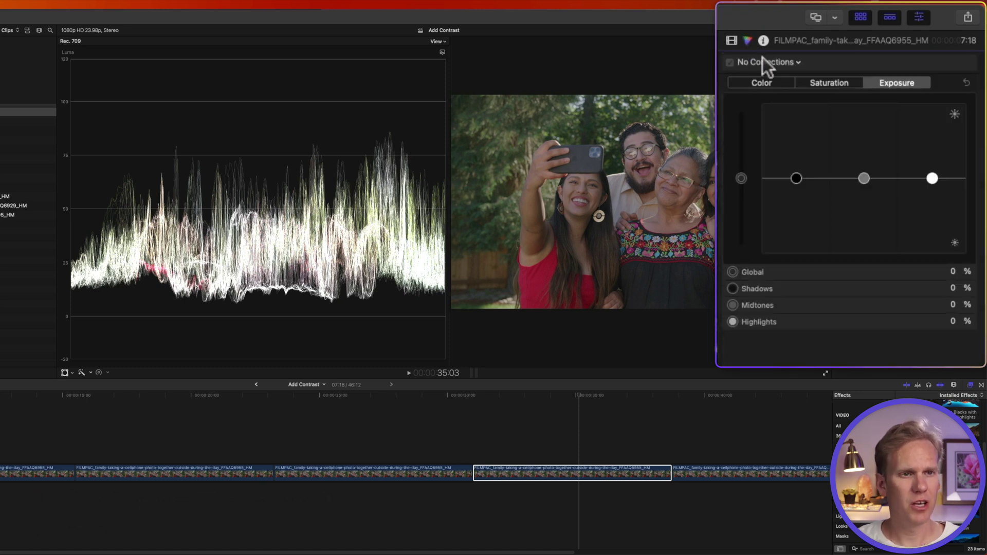
pyautogui.click(798, 62)
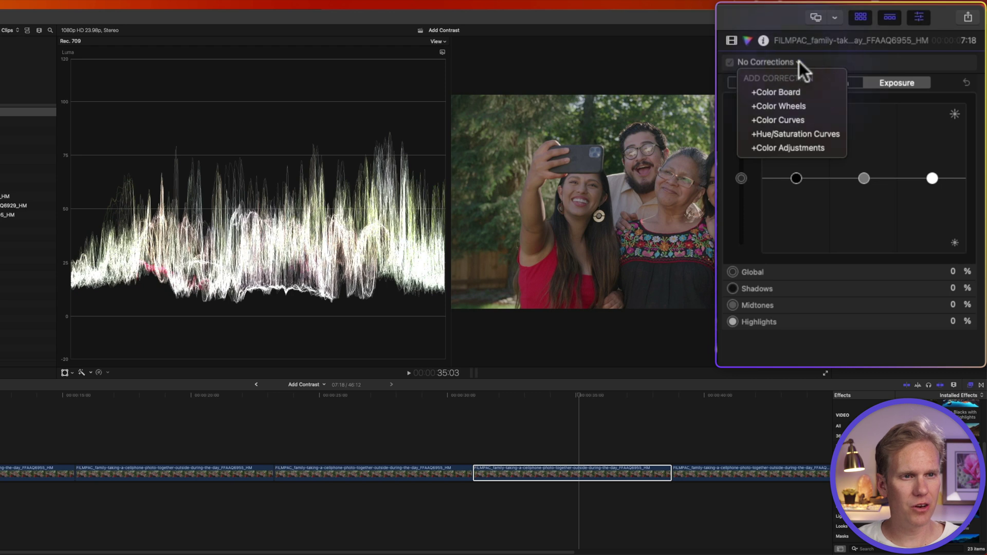
pyautogui.click(805, 92)
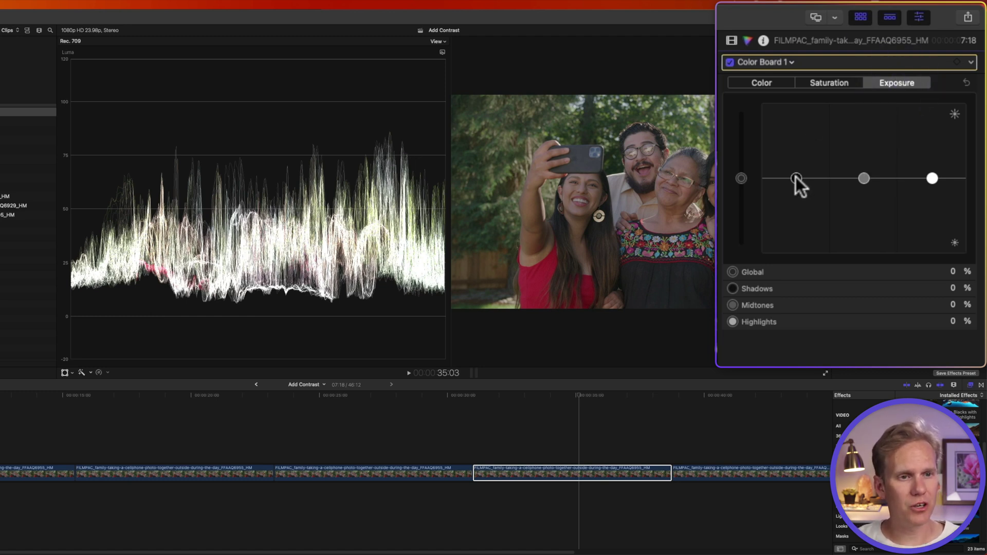
pyautogui.moveTo(796, 178); pyautogui.dragTo(796, 192)
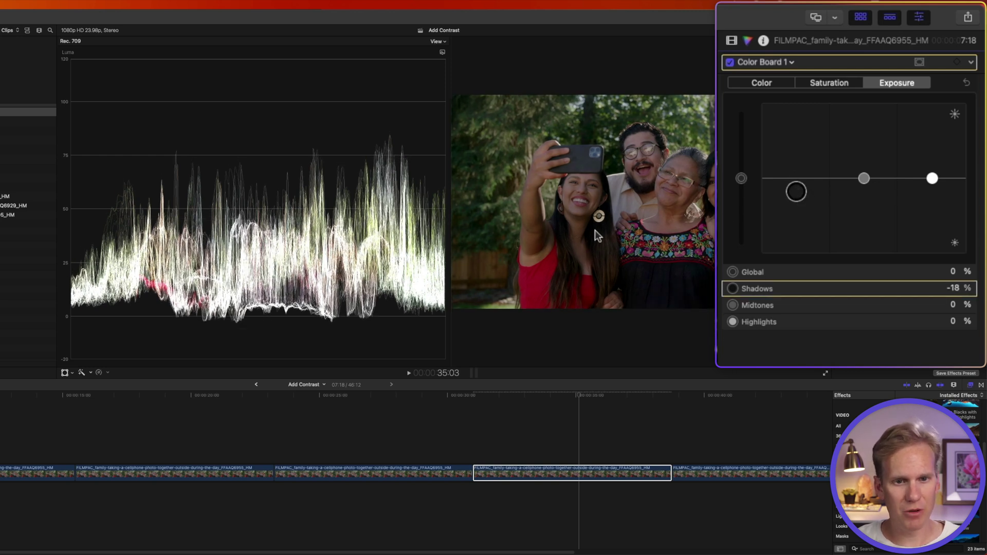
pyautogui.moveTo(797, 192); pyautogui.dragTo(796, 229)
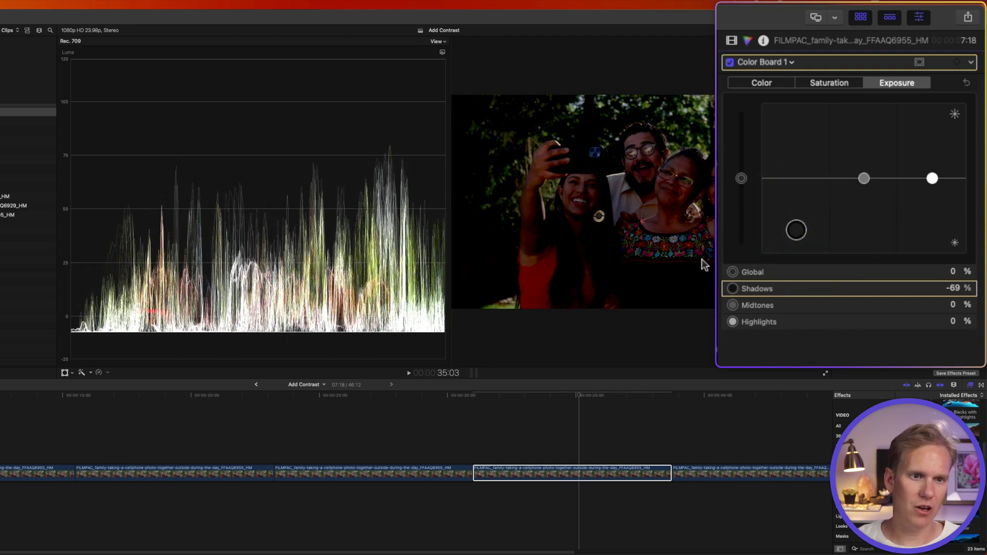
pyautogui.moveTo(796, 230); pyautogui.dragTo(796, 191)
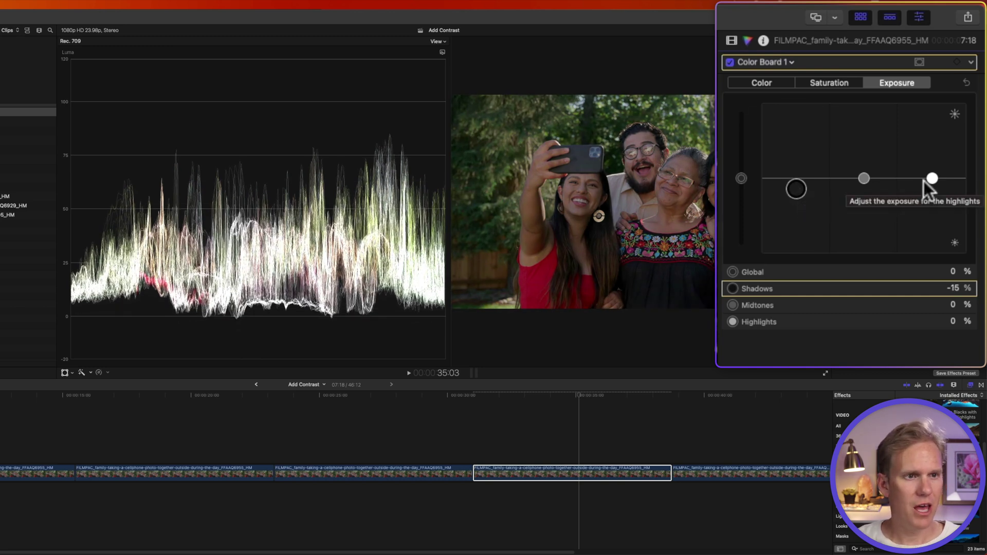
# Step: Raise Highlights to 38%, lift Midtones slightly, and toggle the Color Board to compare
pyautogui.moveTo(932, 179); pyautogui.dragTo(932, 151)
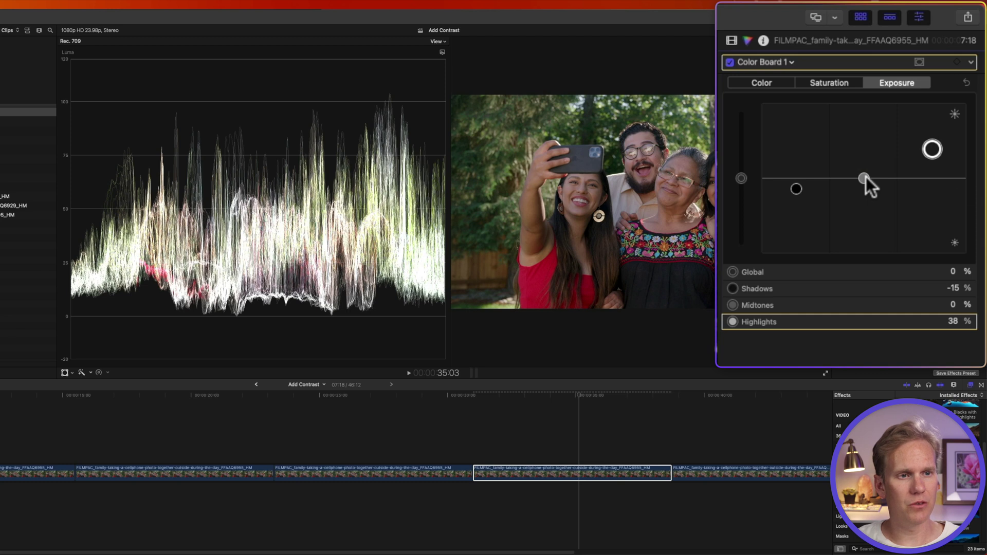
pyautogui.moveTo(864, 176); pyautogui.dragTo(866, 169)
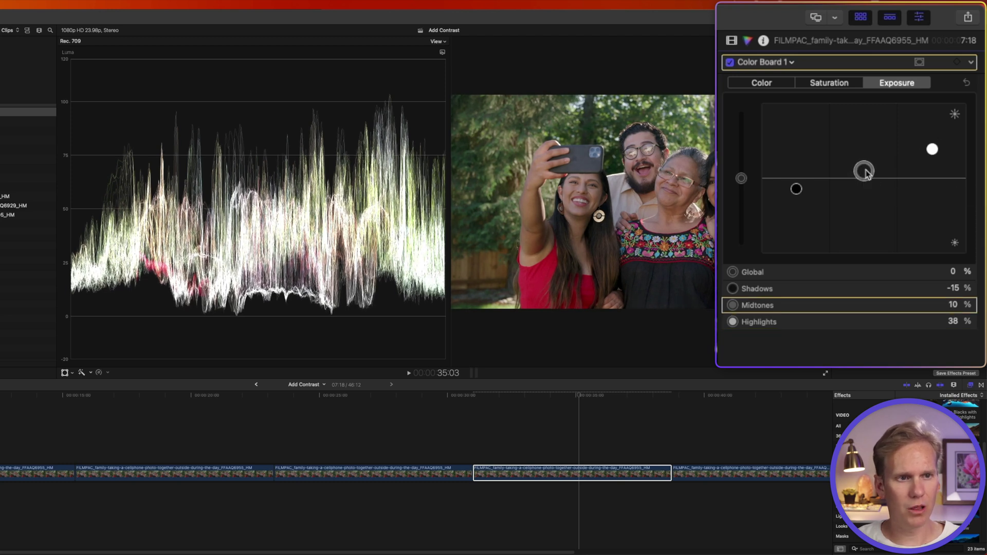
pyautogui.moveTo(865, 169); pyautogui.dragTo(865, 172)
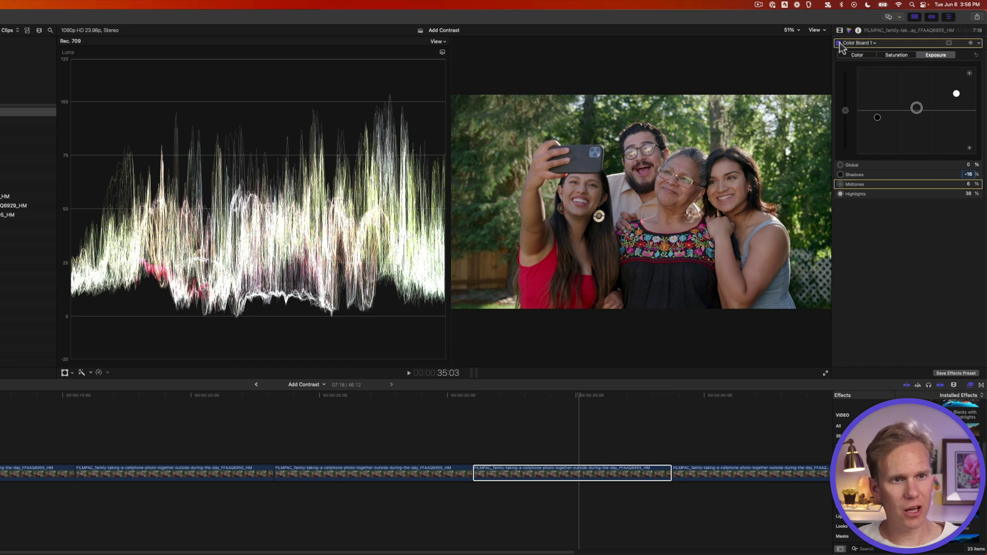
pyautogui.click(839, 43)
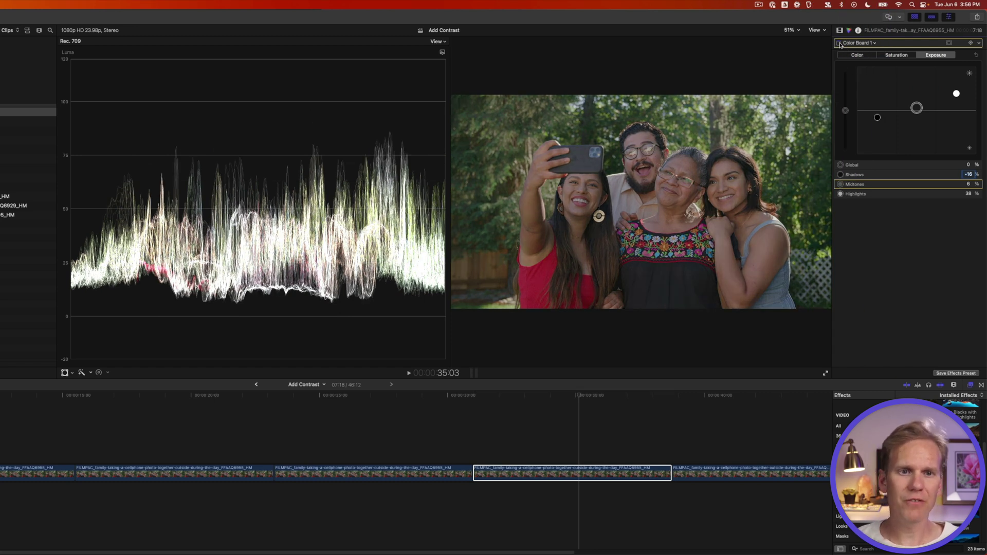
pyautogui.click(839, 43)
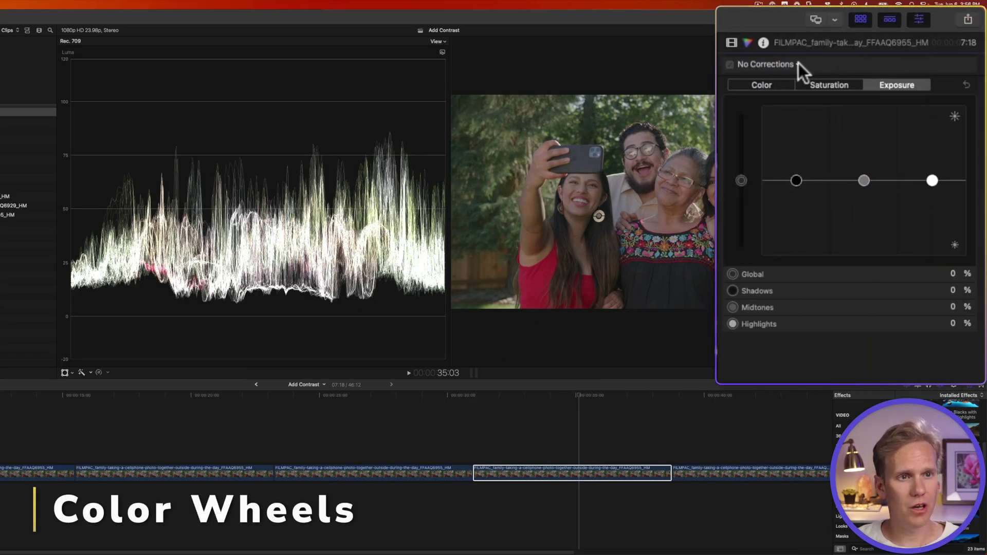
# Step: Add a Color Wheels correction, lowering Shadows brightness and raising Highlights brightness
pyautogui.click(799, 65)
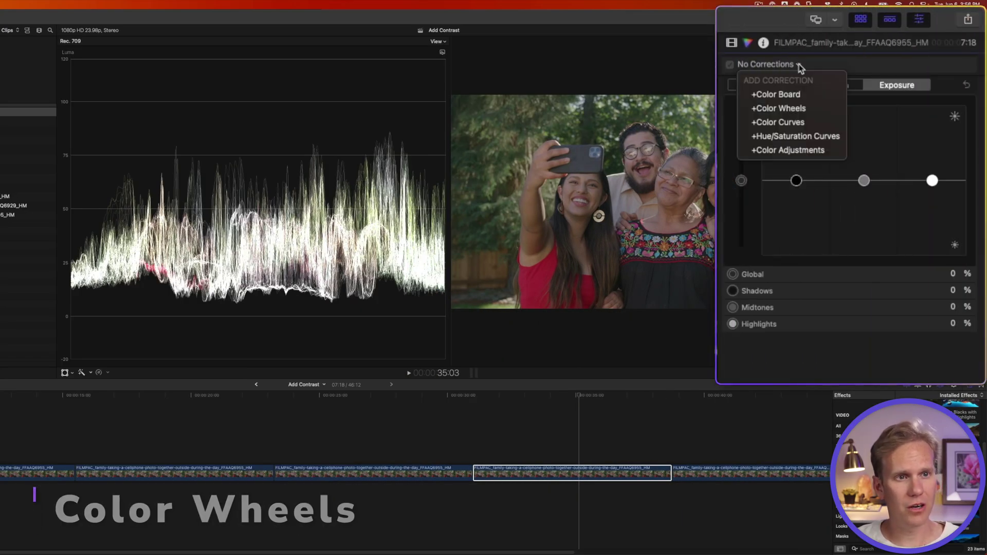
pyautogui.click(806, 108)
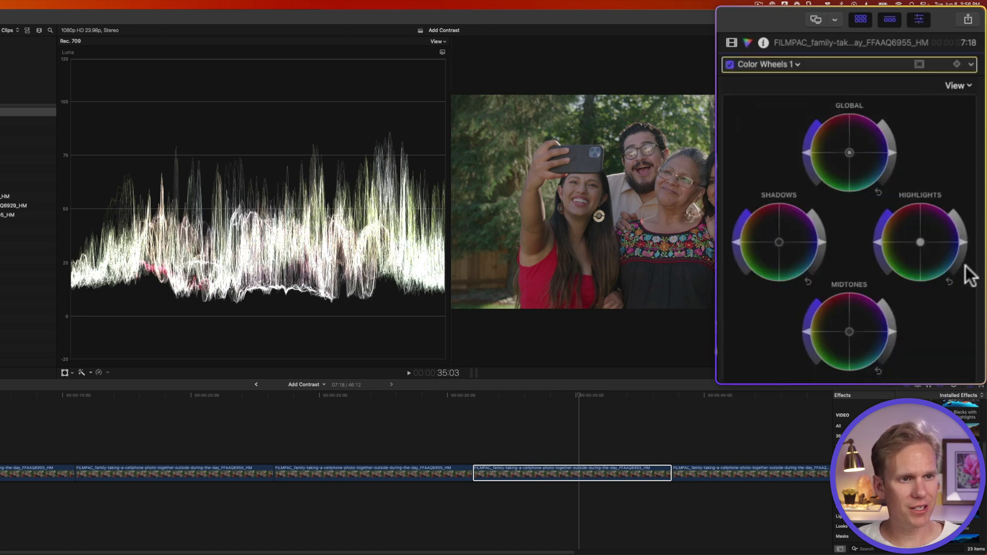
pyautogui.moveTo(824, 241); pyautogui.dragTo(822, 254)
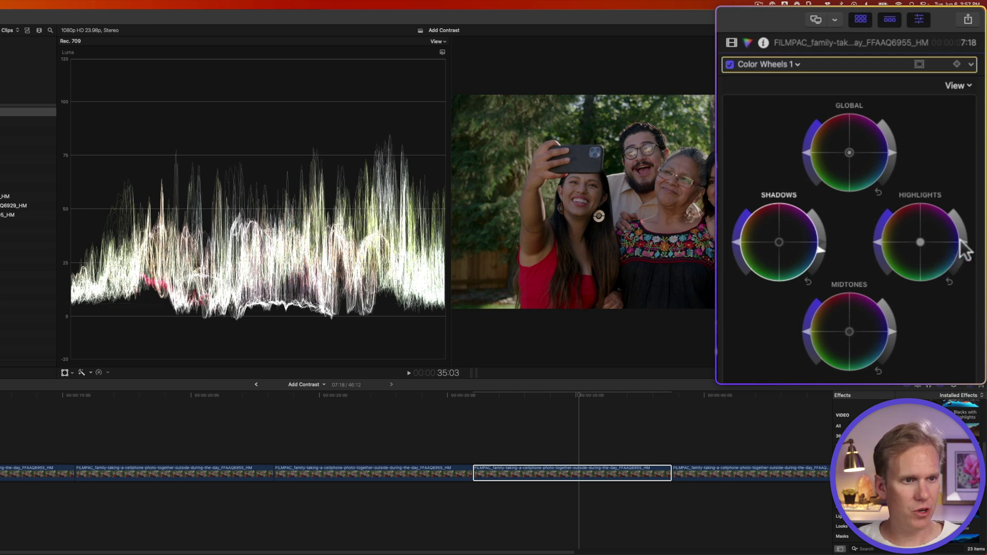
pyautogui.moveTo(967, 247); pyautogui.dragTo(962, 231)
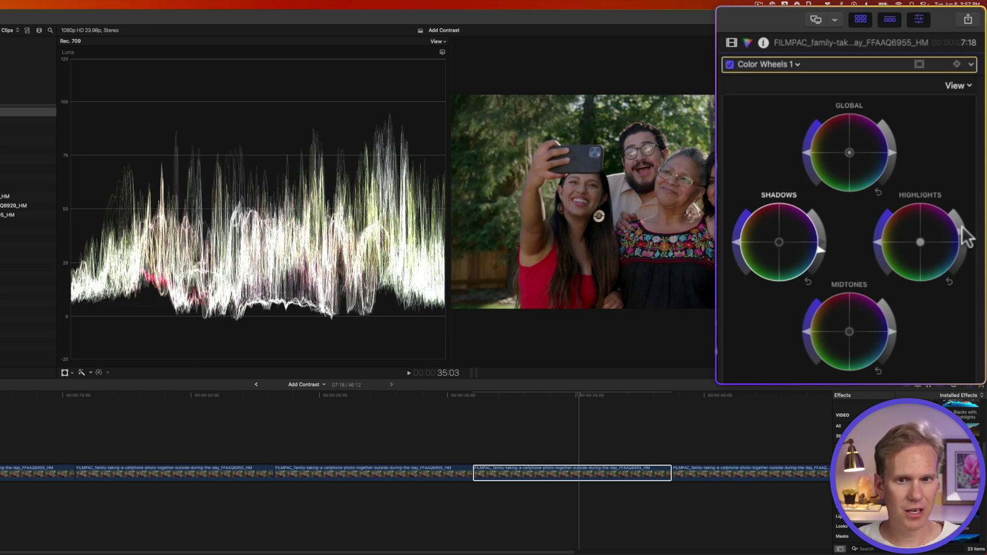
# Step: Adjust Midtones brightness, raise Global brightness, and toggle Color Wheels to compare
pyautogui.moveTo(893, 330); pyautogui.dragTo(892, 328)
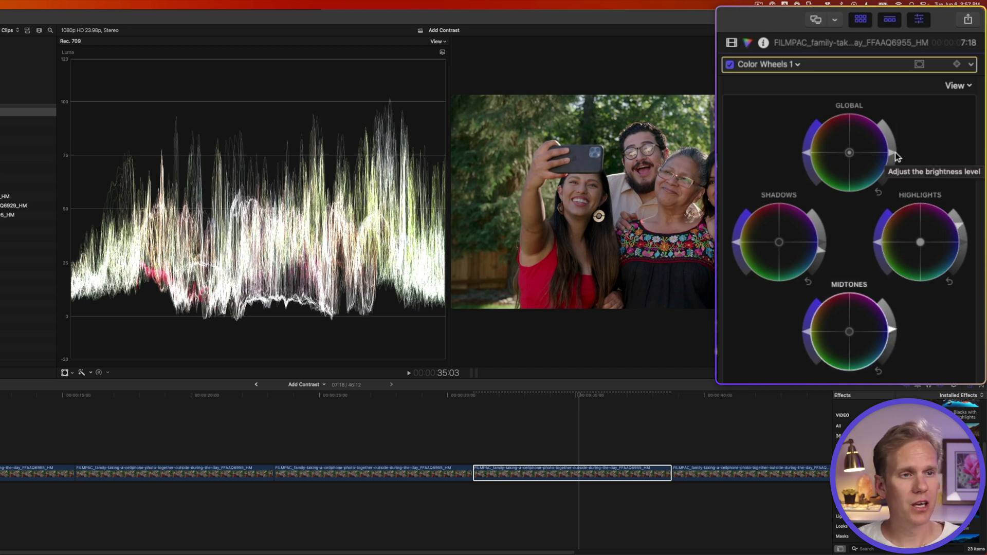
pyautogui.moveTo(894, 161)
pyautogui.mouseDown()
pyautogui.moveTo(893, 141)
pyautogui.moveTo(894, 162)
pyautogui.mouseUp()
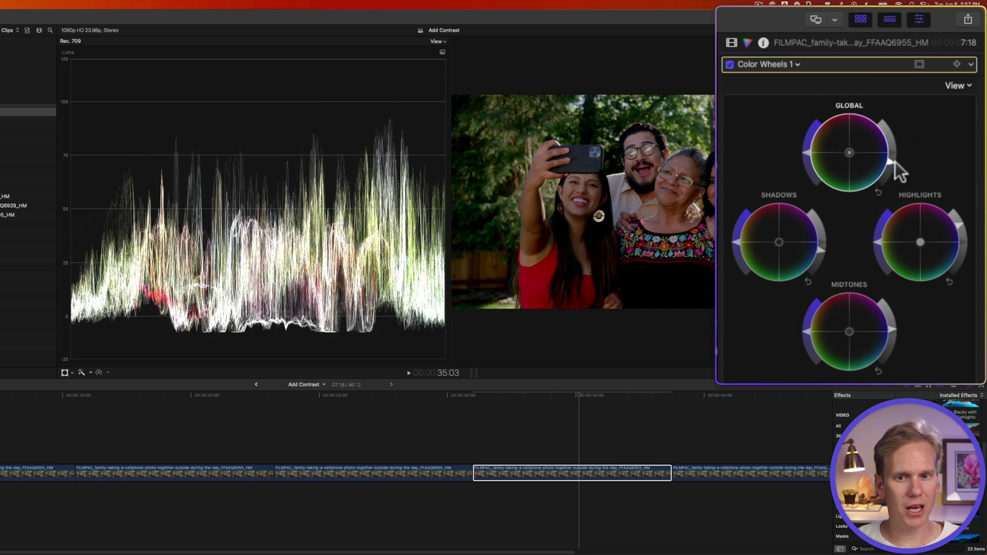
pyautogui.moveTo(894, 164); pyautogui.dragTo(894, 154)
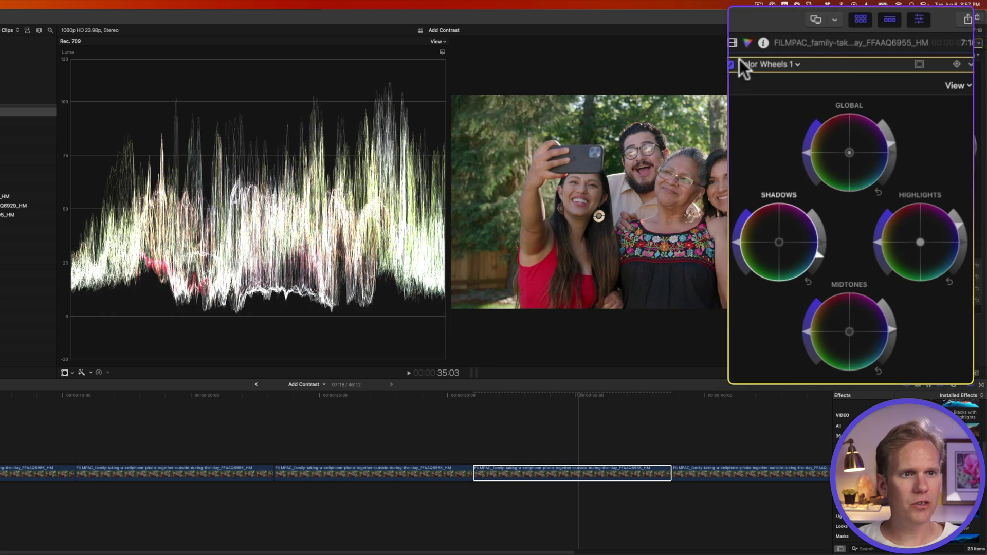
pyautogui.click(839, 43)
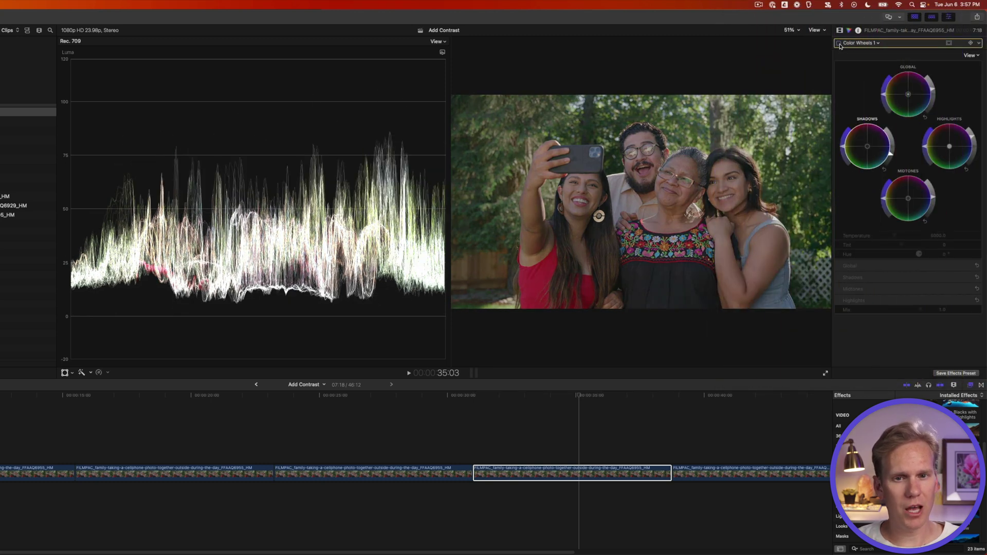
pyautogui.click(839, 44)
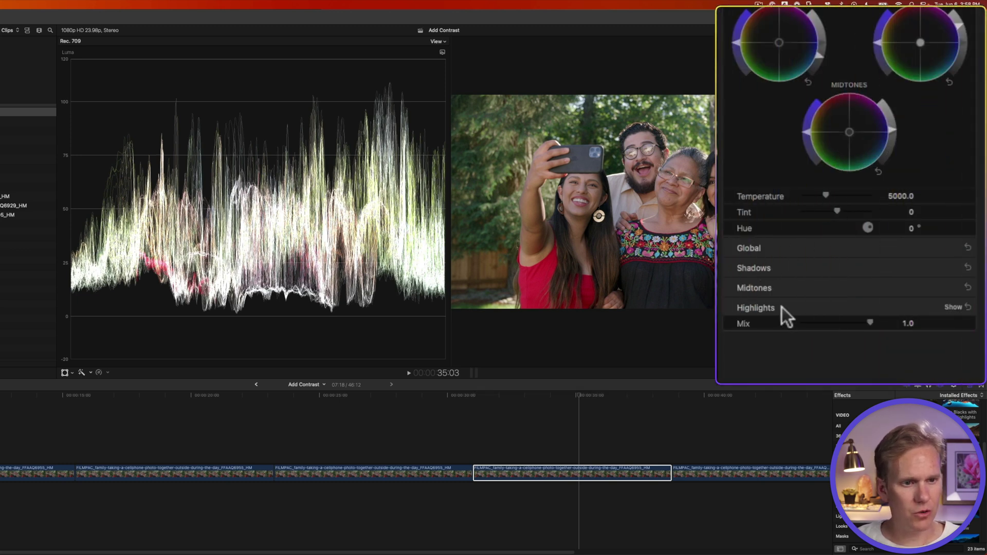
pyautogui.moveTo(848, 268)
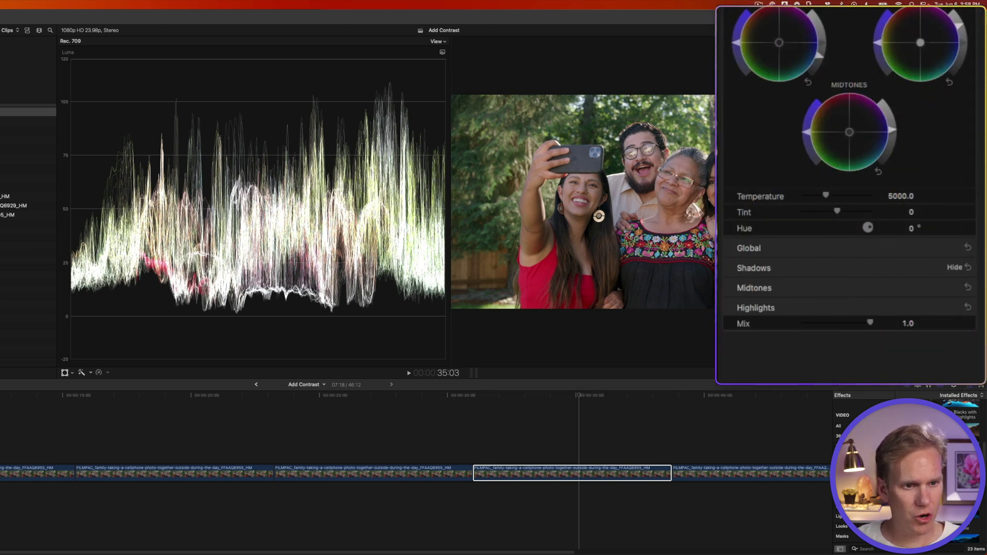
# Step: Reveal the Shadows numeric settings and fine-tune shadow brightness to -0.15
pyautogui.click(954, 267)
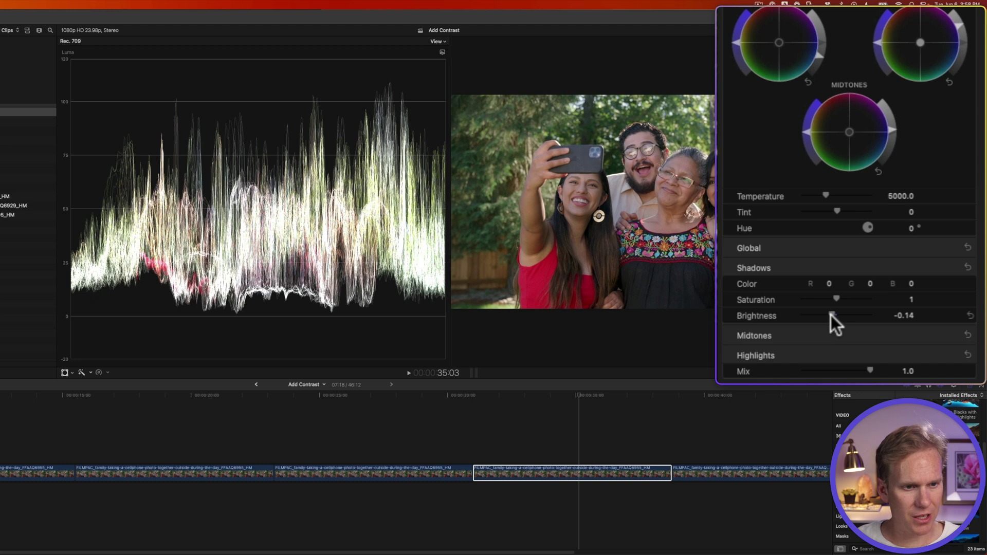
pyautogui.moveTo(824, 320); pyautogui.dragTo(831, 315)
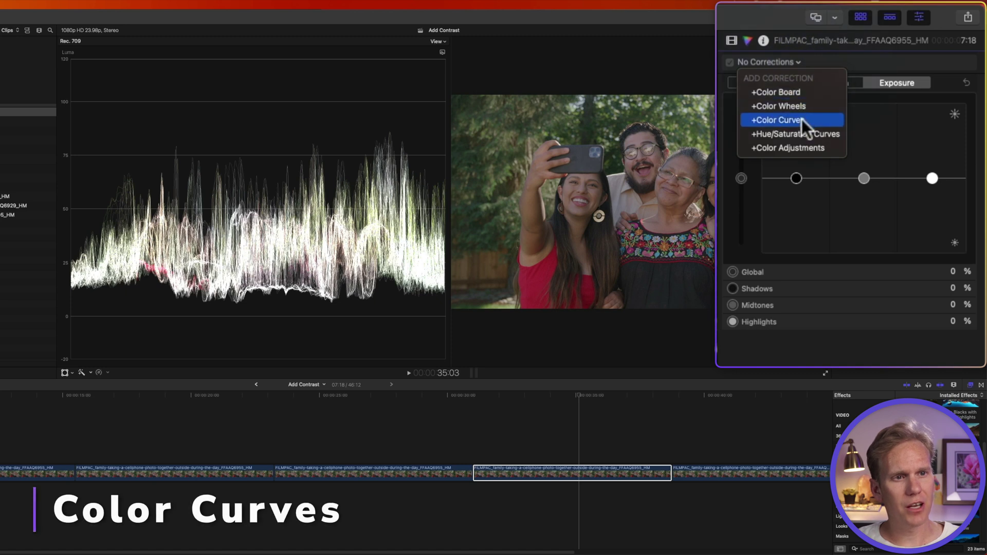
# Step: Add Color Curves and move the Luma black point right and white point left
pyautogui.click(800, 120)
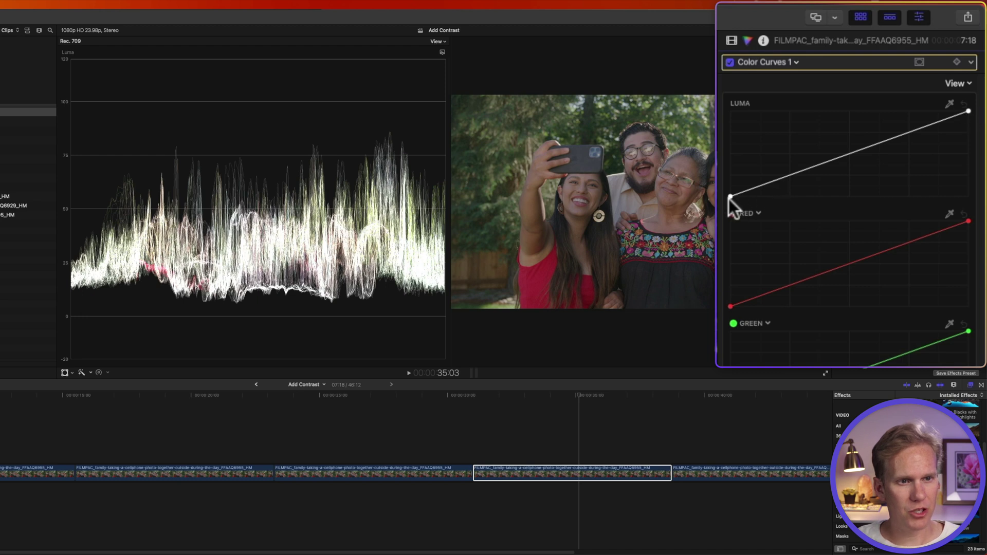
pyautogui.moveTo(730, 197); pyautogui.dragTo(746, 199)
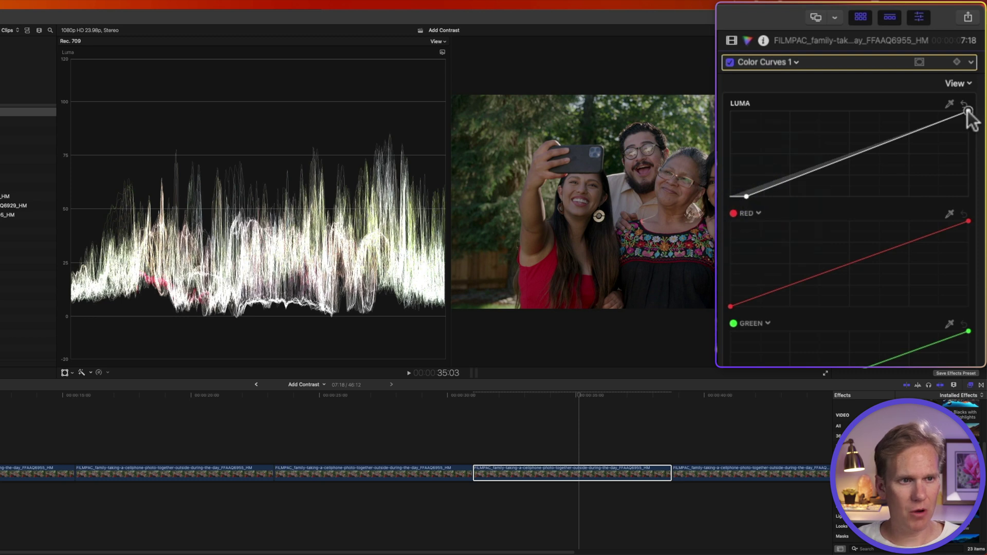
pyautogui.moveTo(969, 112); pyautogui.dragTo(939, 116)
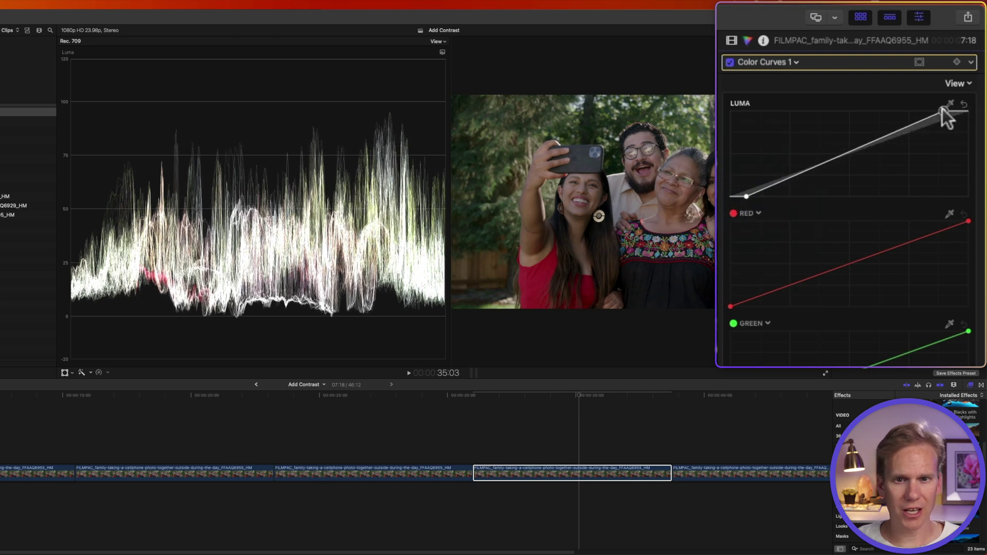
pyautogui.moveTo(936, 111); pyautogui.dragTo(929, 112)
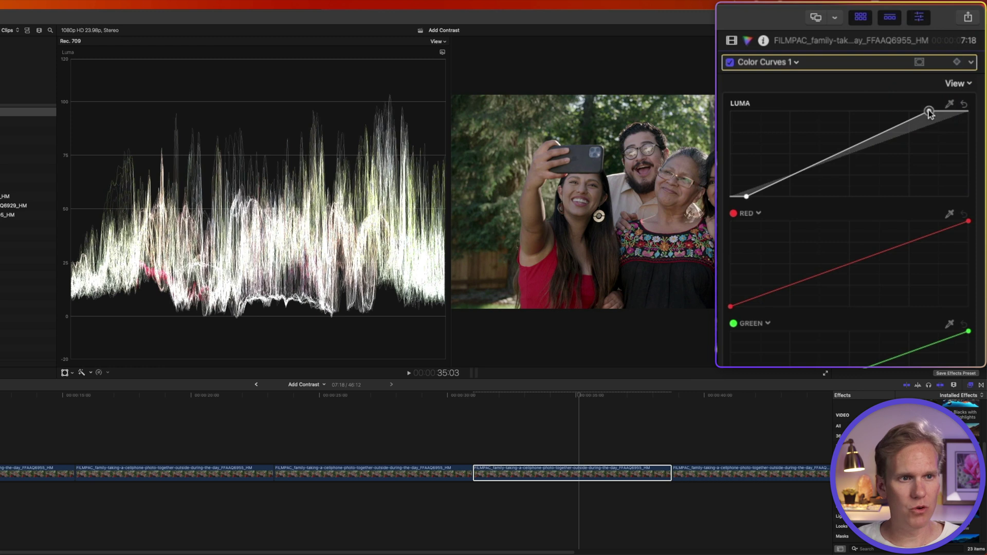
# Step: Add a midpoint to the Luma curve, adjust it, then delete it
pyautogui.click(837, 154)
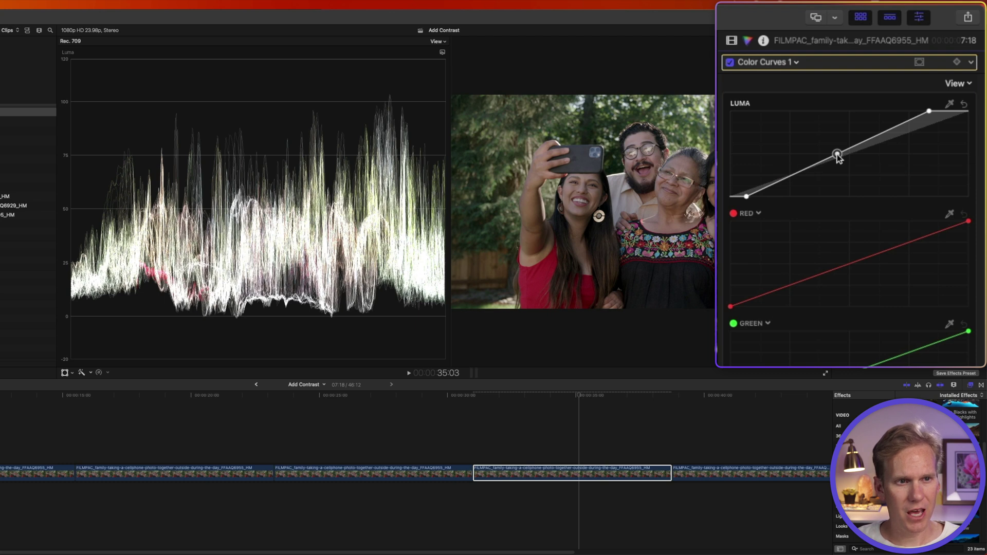
pyautogui.moveTo(837, 155); pyautogui.dragTo(835, 150)
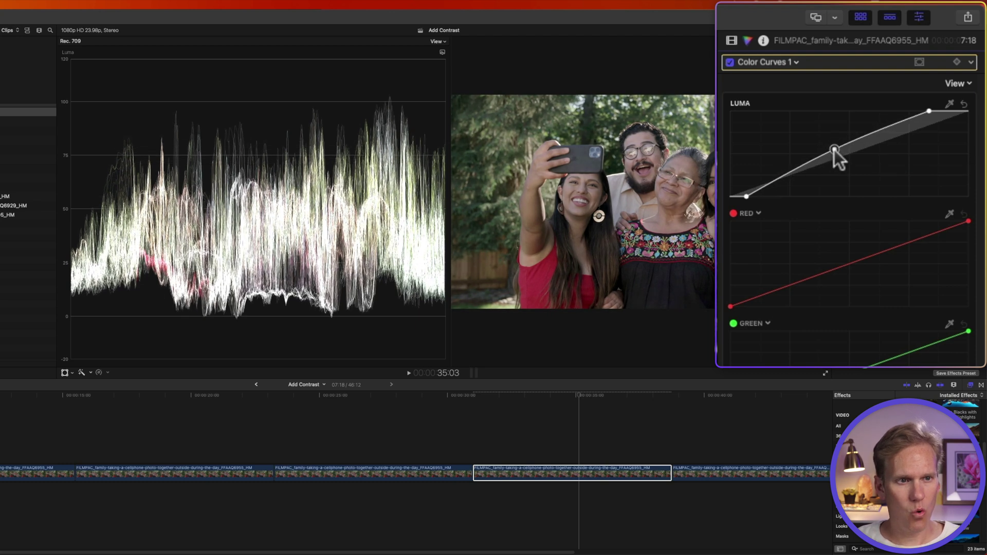
pyautogui.moveTo(834, 149); pyautogui.dragTo(841, 163)
pyautogui.press('Delete')
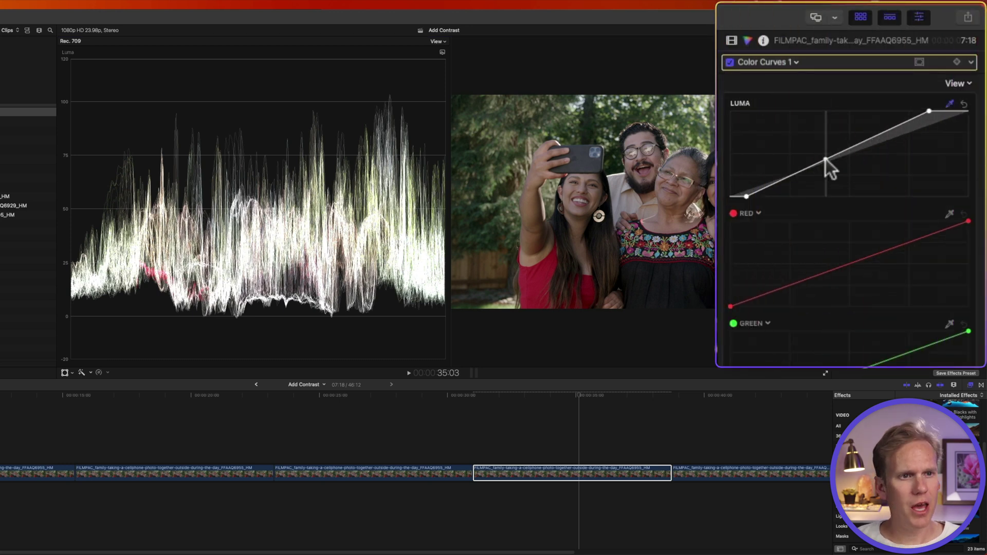
# Step: Compare a slight luma curve lift on and off, then reset the curve to straight
pyautogui.moveTo(824, 162); pyautogui.dragTo(826, 157)
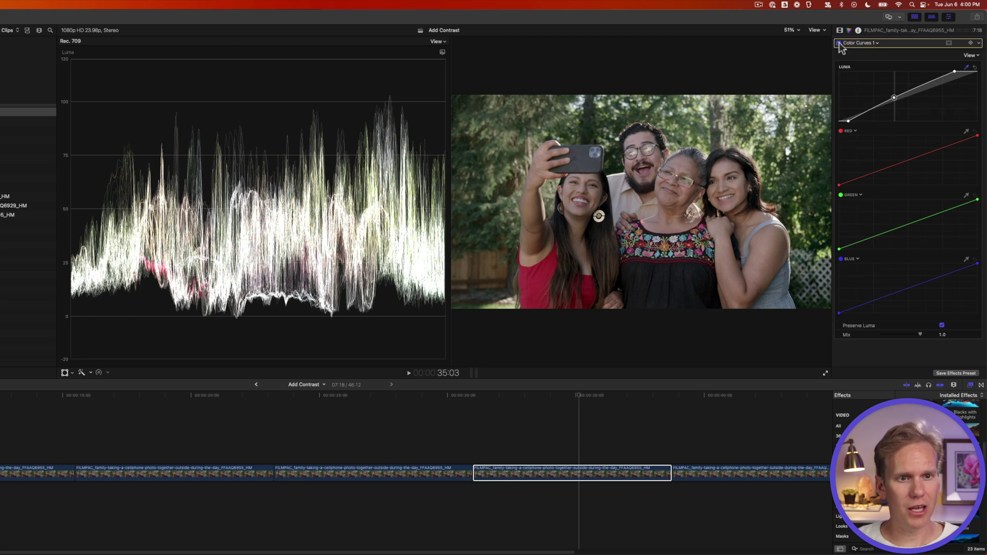
pyautogui.click(839, 44)
pyautogui.click(839, 43)
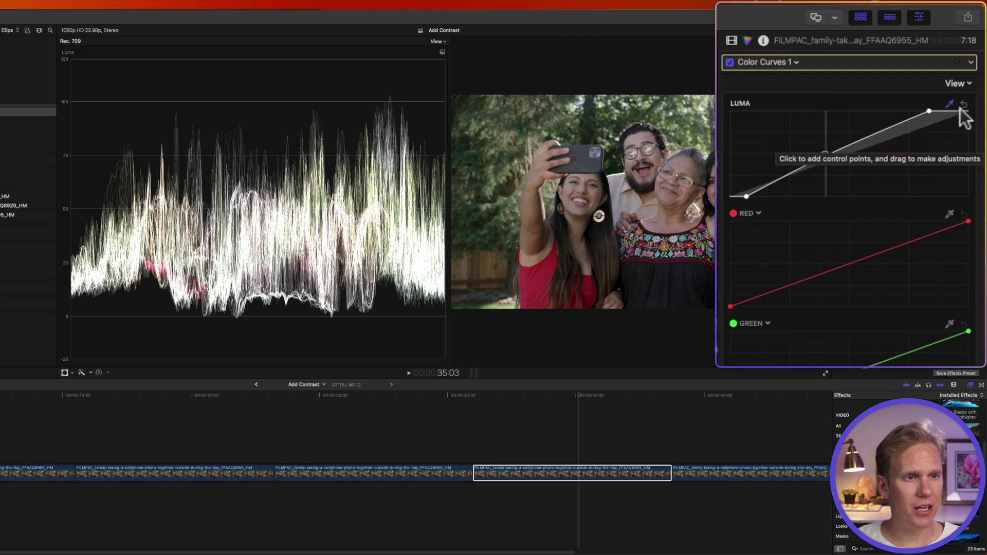
pyautogui.click(967, 108)
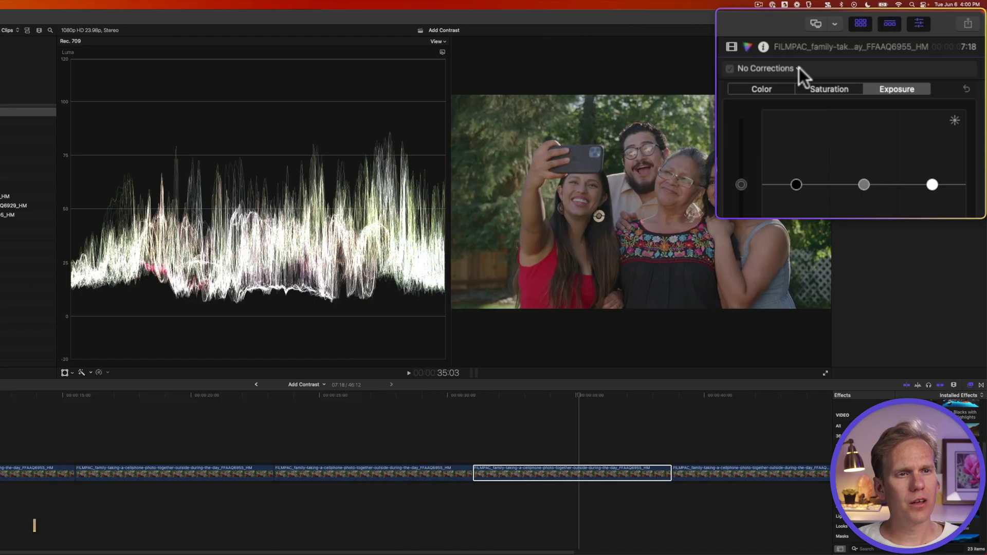
pyautogui.click(799, 67)
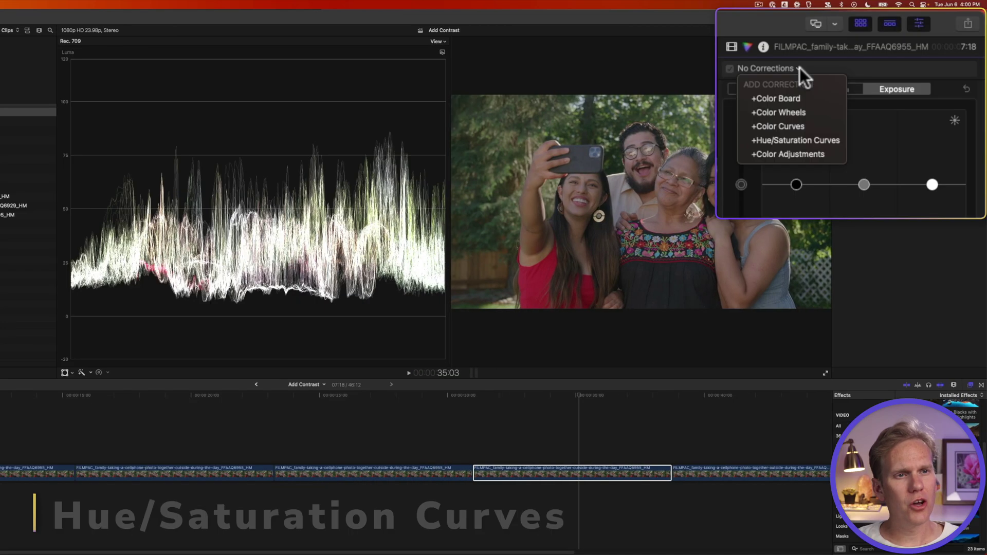
# Step: Add Hue/Saturation Curves and sample the green foliage with the Hue vs Luma eyedropper
pyautogui.click(832, 139)
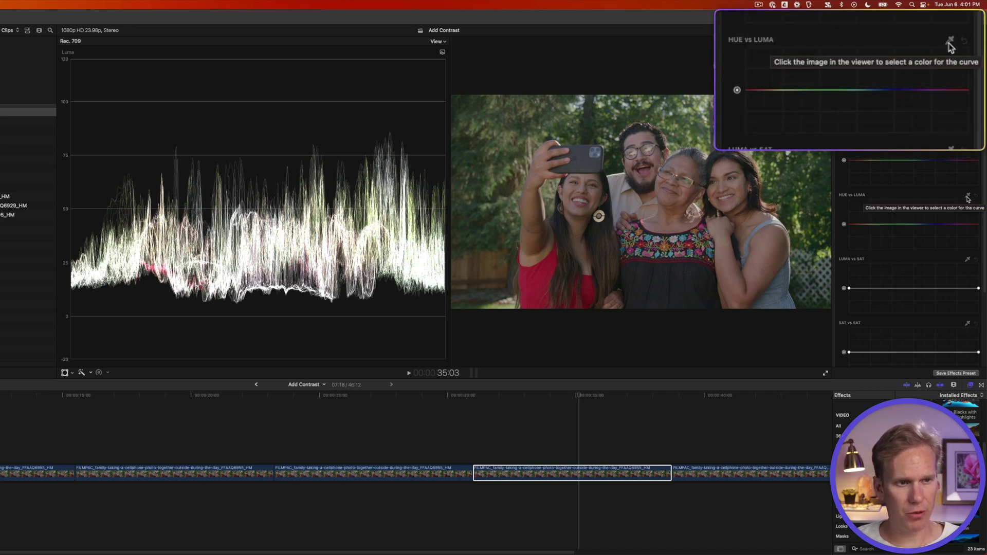
pyautogui.click(967, 198)
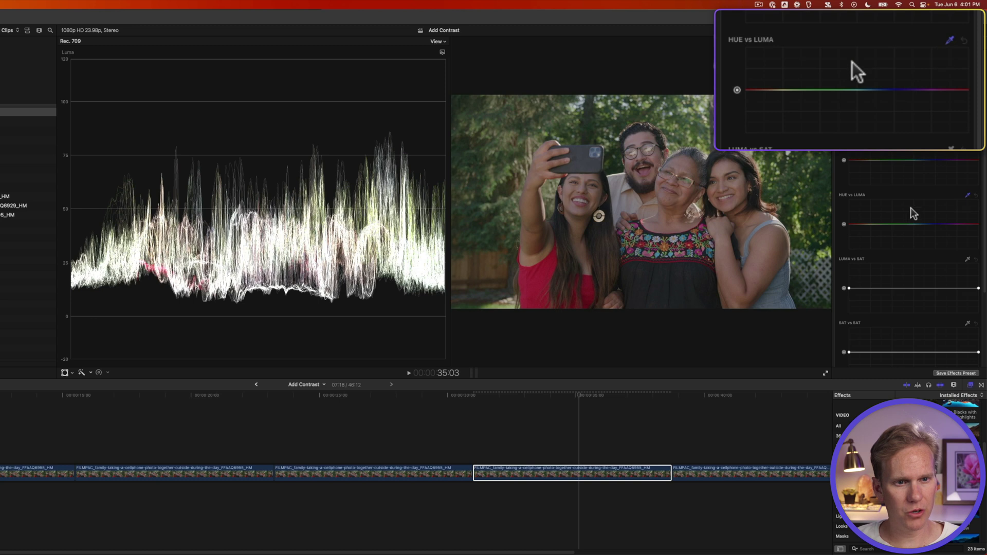
pyautogui.click(811, 189)
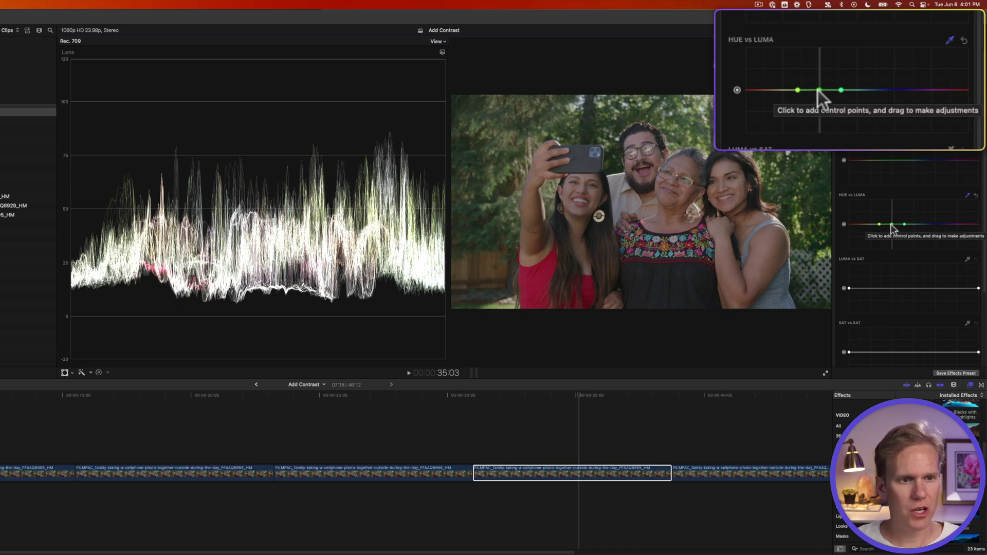
# Step: Leave the sampled green hues slightly darkened and sample another colour from the image
pyautogui.moveTo(818, 91); pyautogui.dragTo(820, 99)
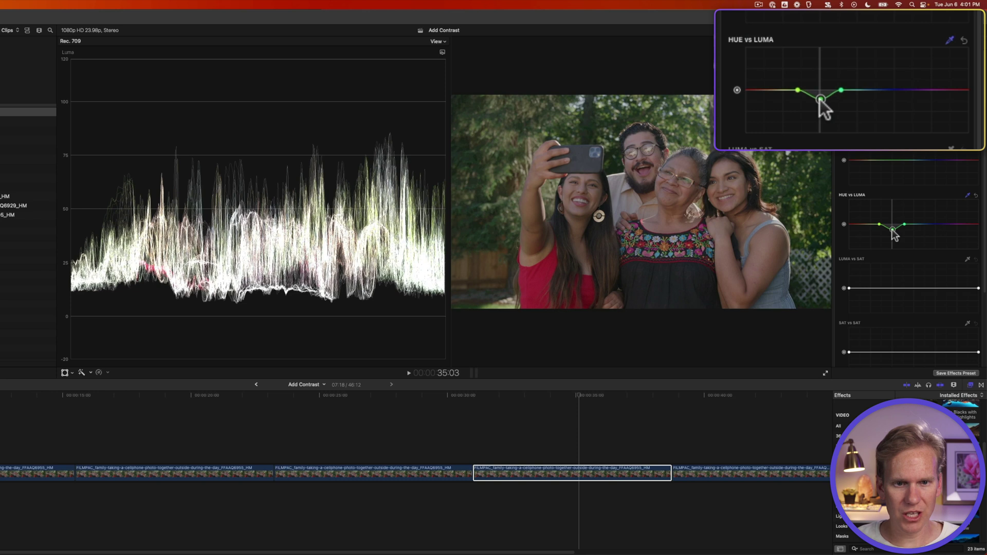
pyautogui.moveTo(820, 100); pyautogui.dragTo(820, 103)
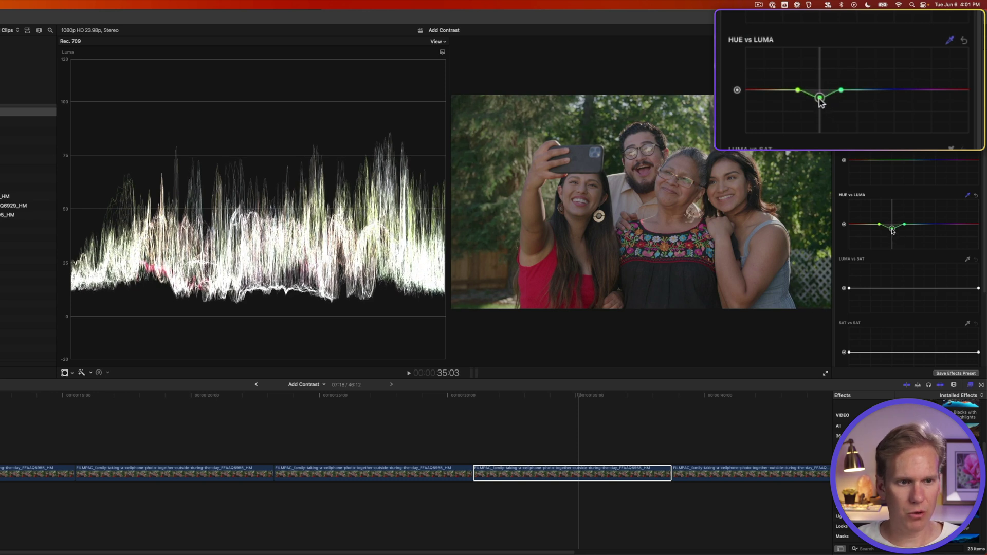
pyautogui.moveTo(820, 103); pyautogui.dragTo(820, 98)
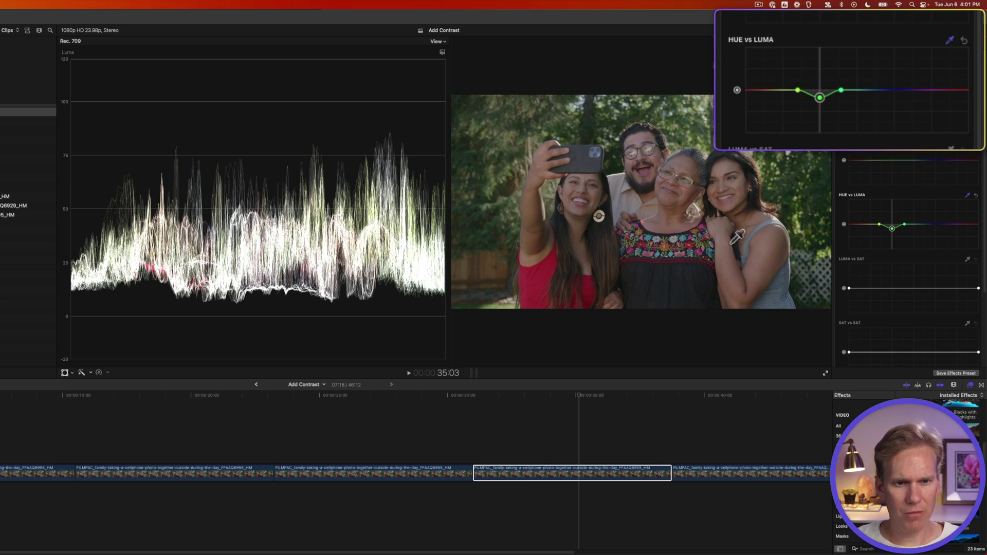
pyautogui.click(661, 292)
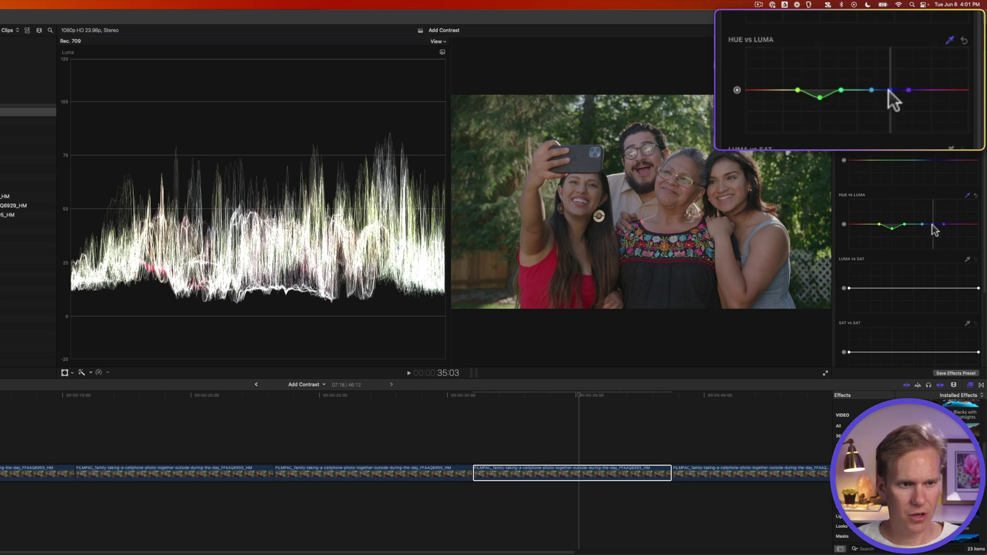
# Step: In Hue vs Luma, darken the blue hues and slightly lift the sampled orange-yellow hues
pyautogui.click(933, 225)
pyautogui.moveTo(933, 225); pyautogui.dragTo(933, 230)
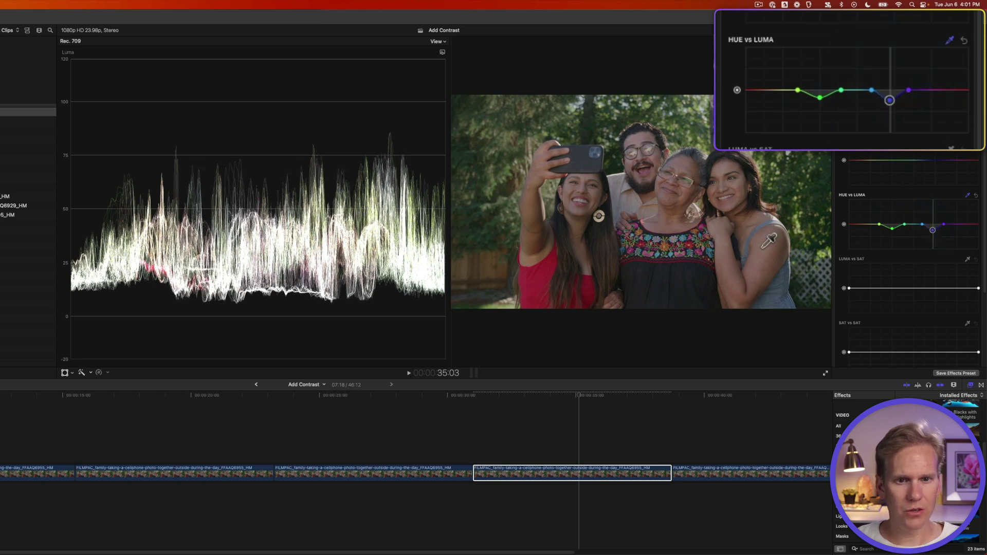
pyautogui.click(854, 225)
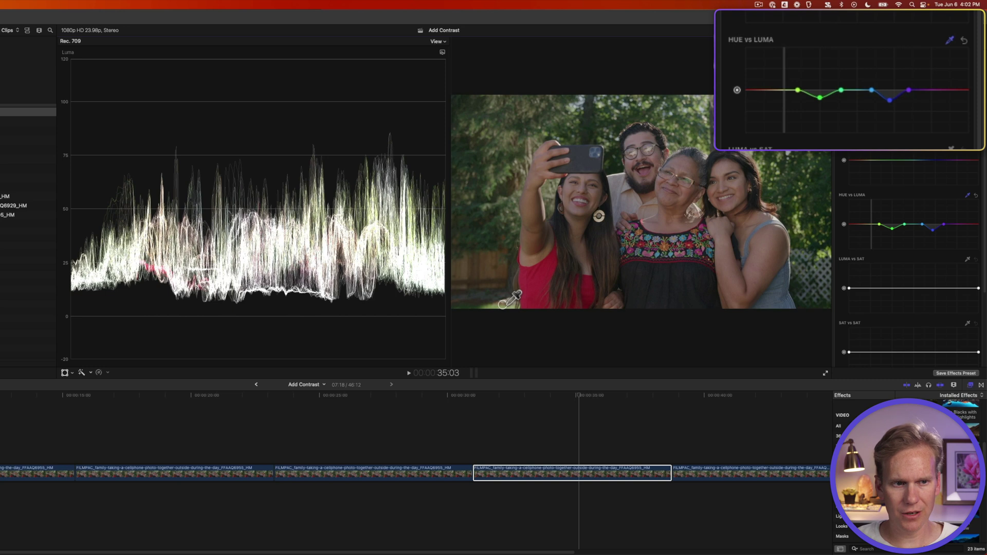
pyautogui.moveTo(870, 225); pyautogui.dragTo(871, 223)
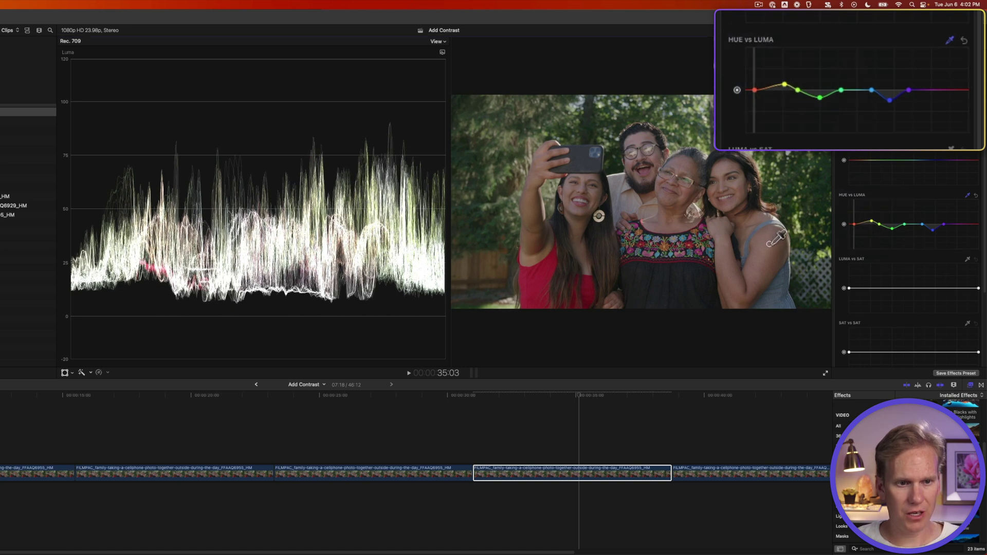
pyautogui.moveTo(854, 226); pyautogui.dragTo(854, 223)
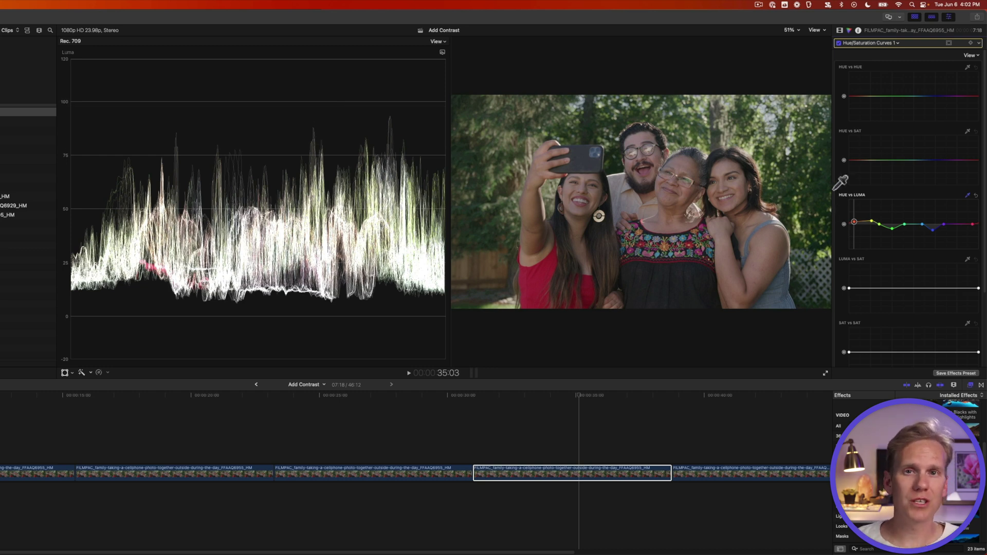
# Step: Toggle Hue/Saturation Curves off and on to compare the clip
pyautogui.click(839, 43)
pyautogui.click(839, 44)
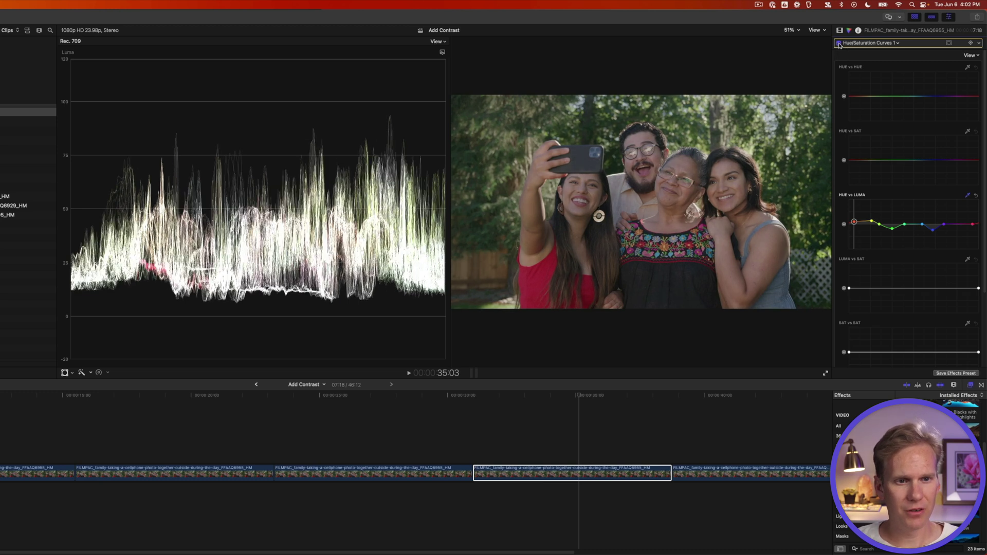
pyautogui.click(839, 44)
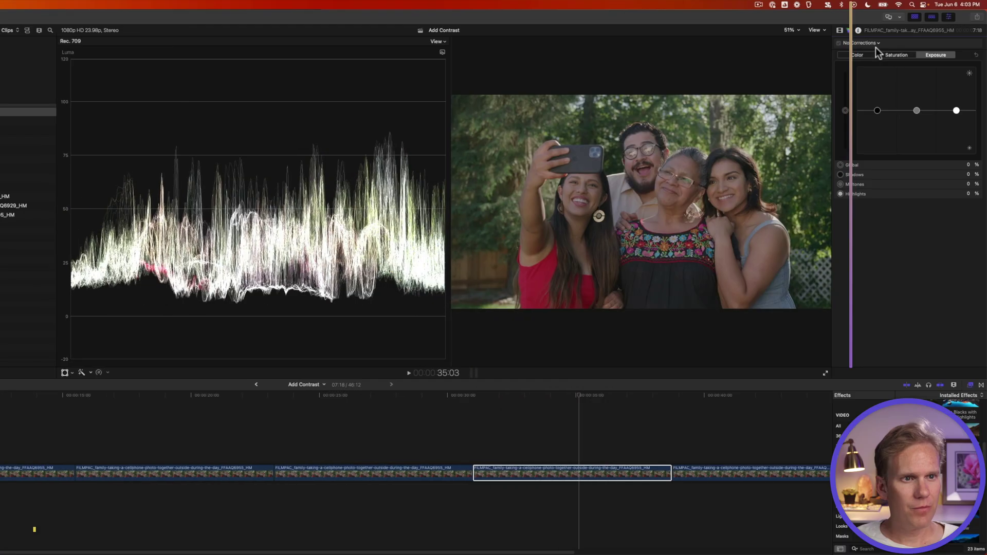
# Step: Add a Color Adjustments correction: exposure 27, contrast 21, brightness -21
pyautogui.click(795, 61)
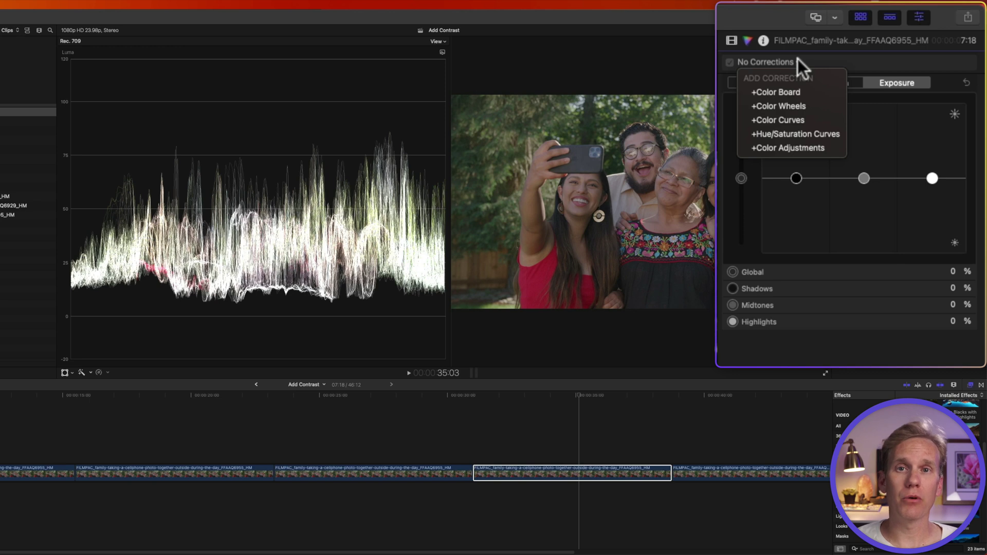
pyautogui.click(793, 145)
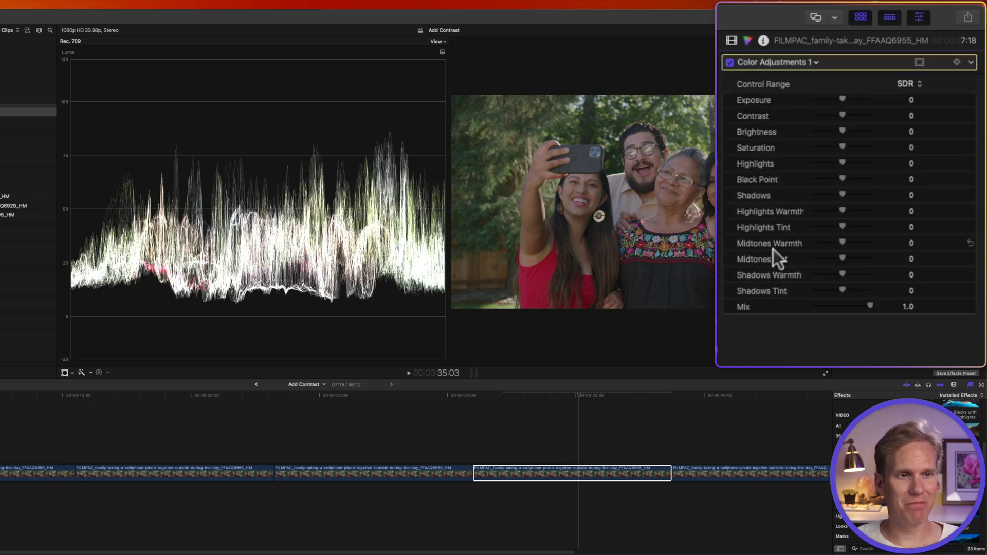
pyautogui.moveTo(841, 103)
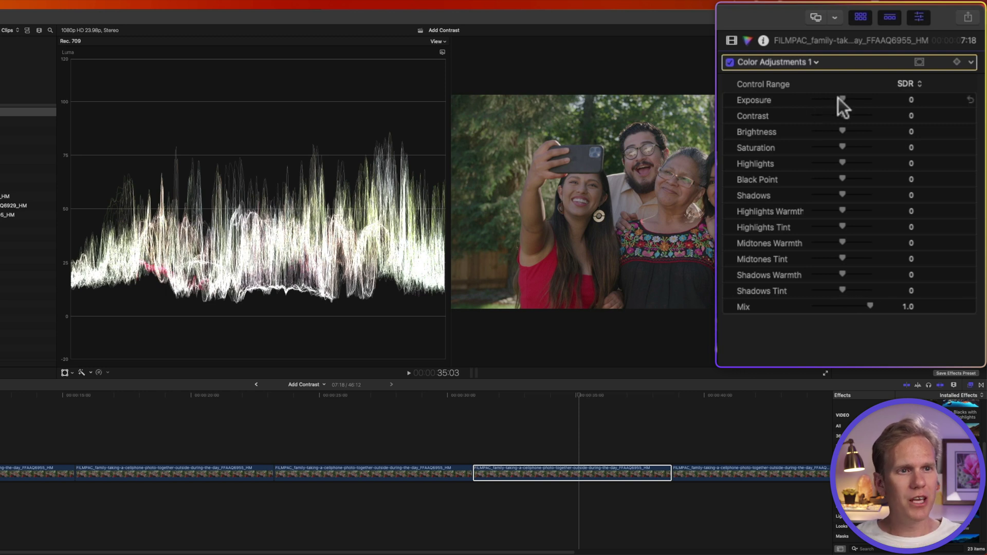
pyautogui.moveTo(842, 96)
pyautogui.mouseDown()
pyautogui.moveTo(834, 95)
pyautogui.moveTo(850, 96)
pyautogui.mouseUp()
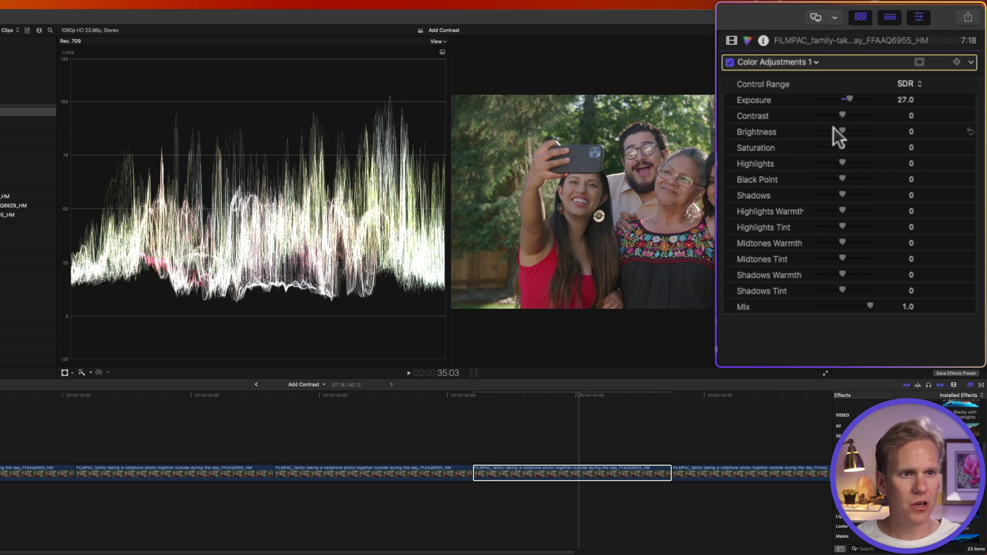
pyautogui.moveTo(843, 113)
pyautogui.mouseDown()
pyautogui.moveTo(834, 112)
pyautogui.moveTo(851, 110)
pyautogui.mouseUp()
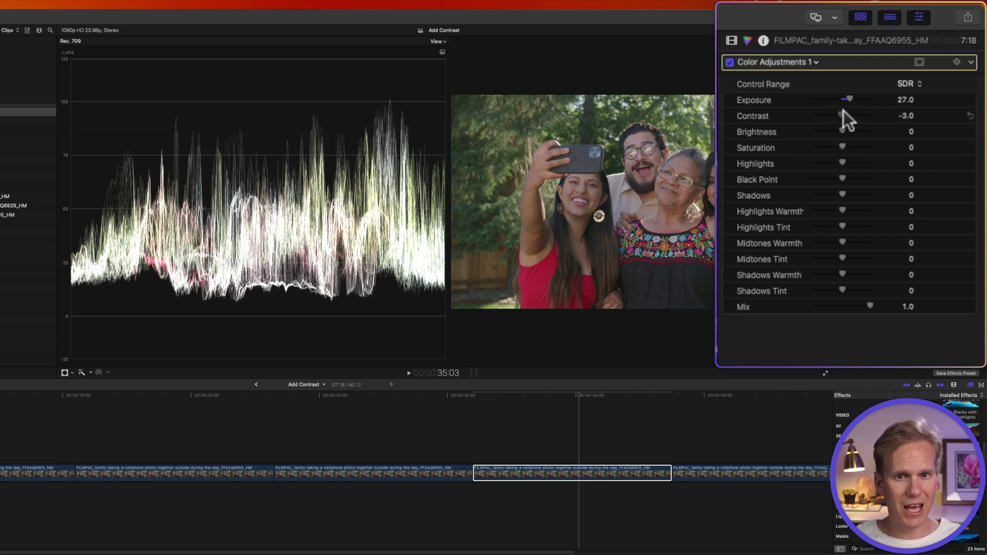
pyautogui.moveTo(843, 130); pyautogui.dragTo(835, 130)
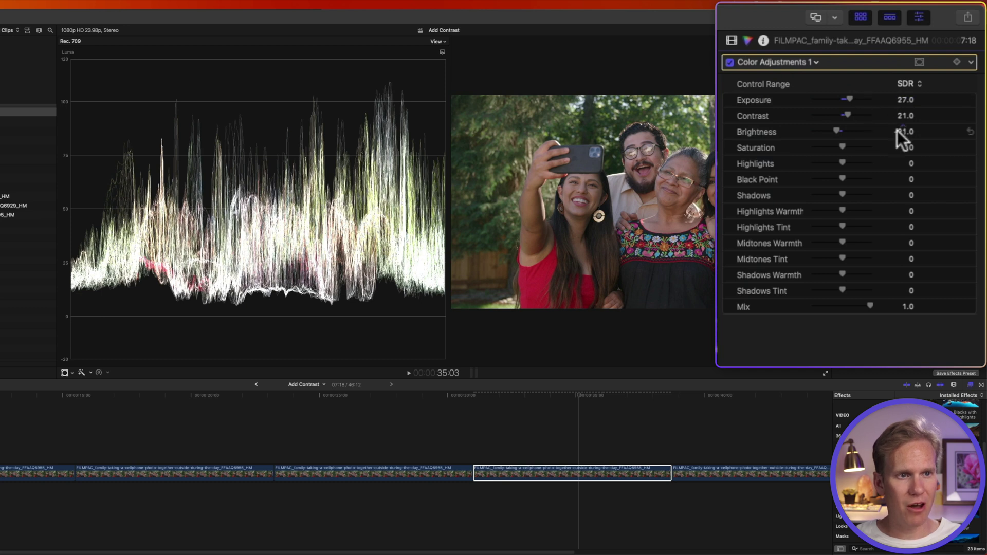
# Step: Set Color Adjustments exposure and brightness back to 0
pyautogui.click(902, 99)
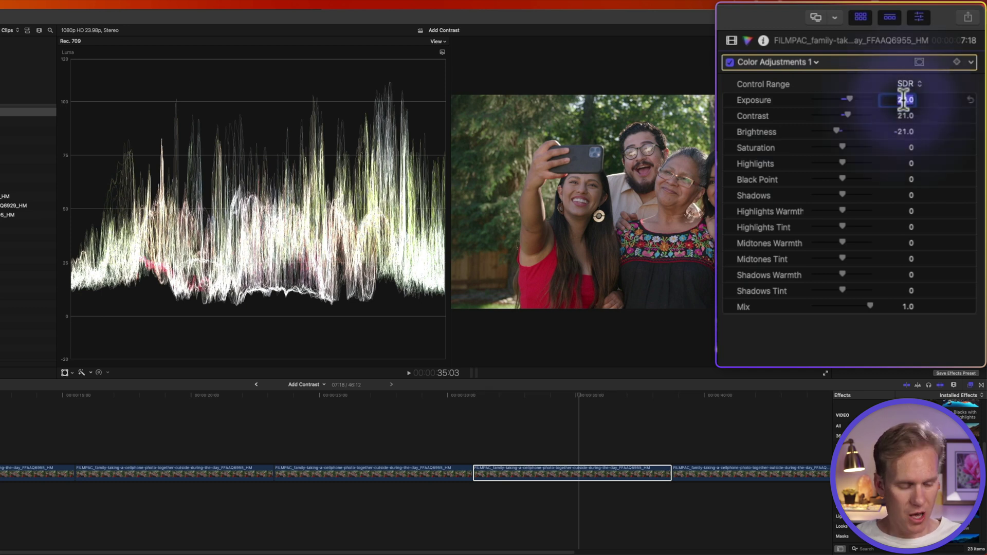
pyautogui.write('0')
pyautogui.press('Return')
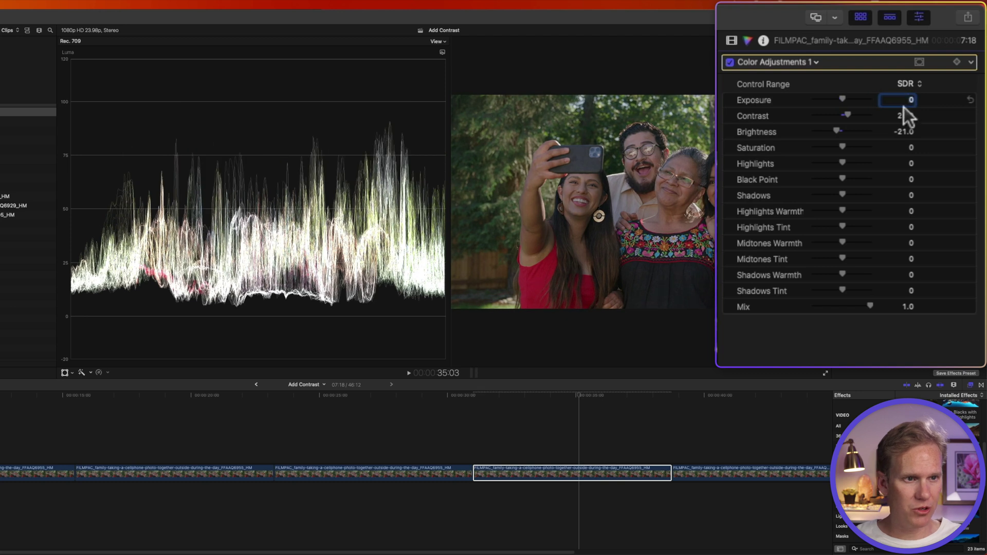
pyautogui.click(904, 132)
pyautogui.write('0')
pyautogui.press('Return')
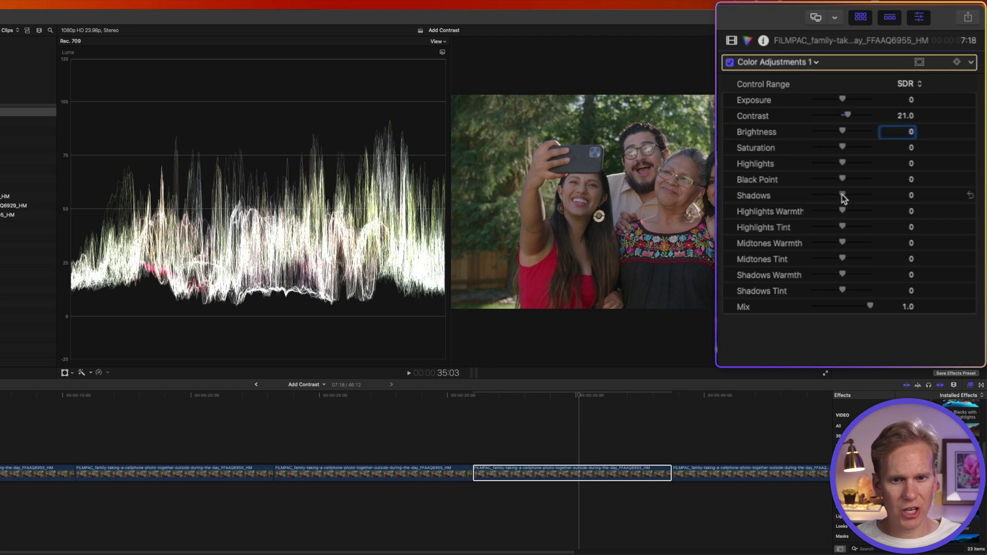
# Step: Set shadows to -48, highlights to 72, contrast to 26, and adjust highlights warmth
pyautogui.moveTo(841, 195); pyautogui.dragTo(830, 195)
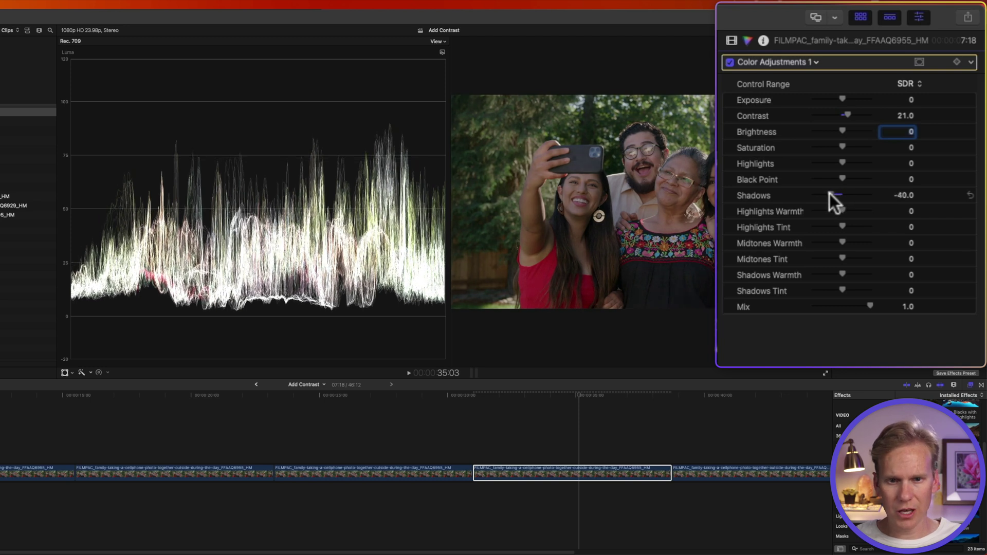
pyautogui.moveTo(830, 197); pyautogui.dragTo(827, 198)
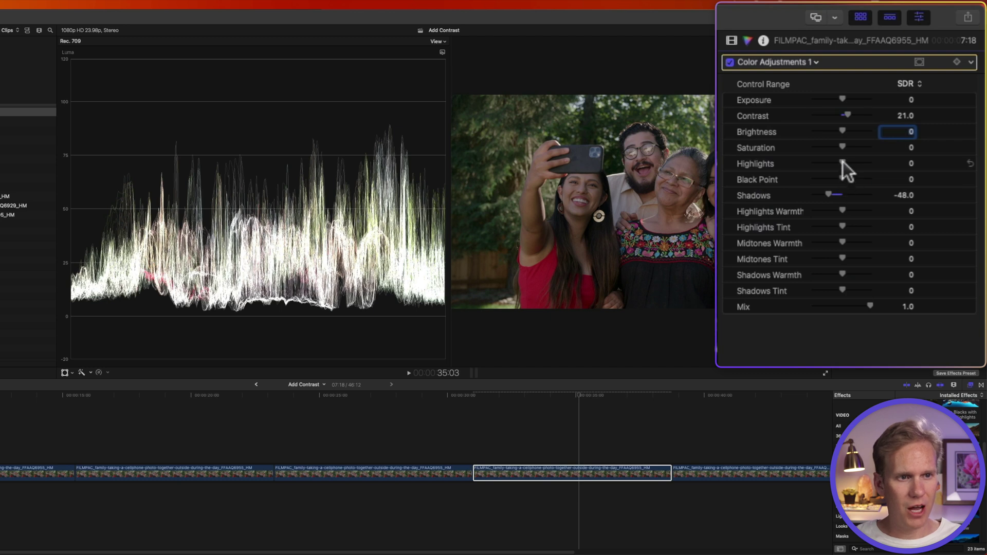
pyautogui.moveTo(842, 163); pyautogui.dragTo(862, 160)
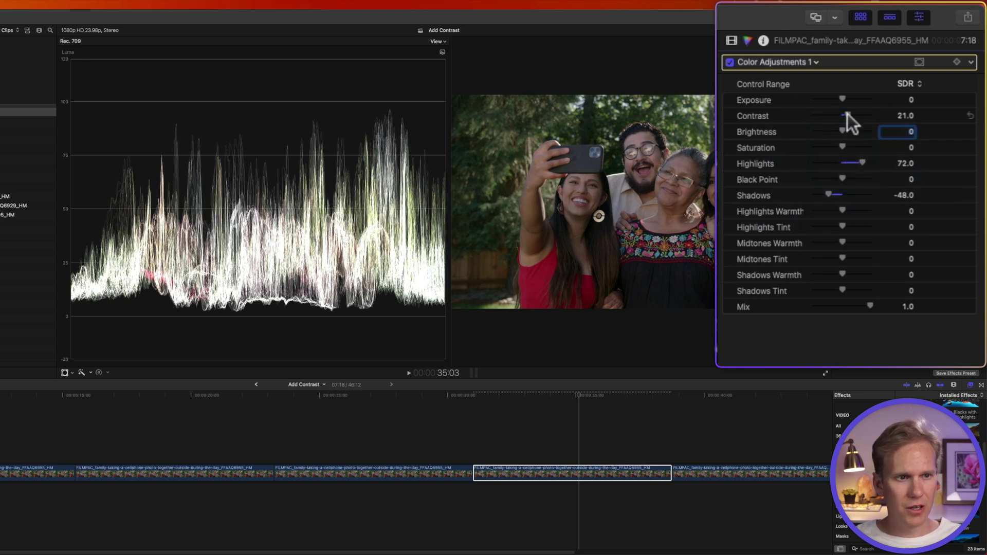
pyautogui.moveTo(847, 115)
pyautogui.mouseDown()
pyautogui.moveTo(838, 114)
pyautogui.moveTo(849, 114)
pyautogui.mouseUp()
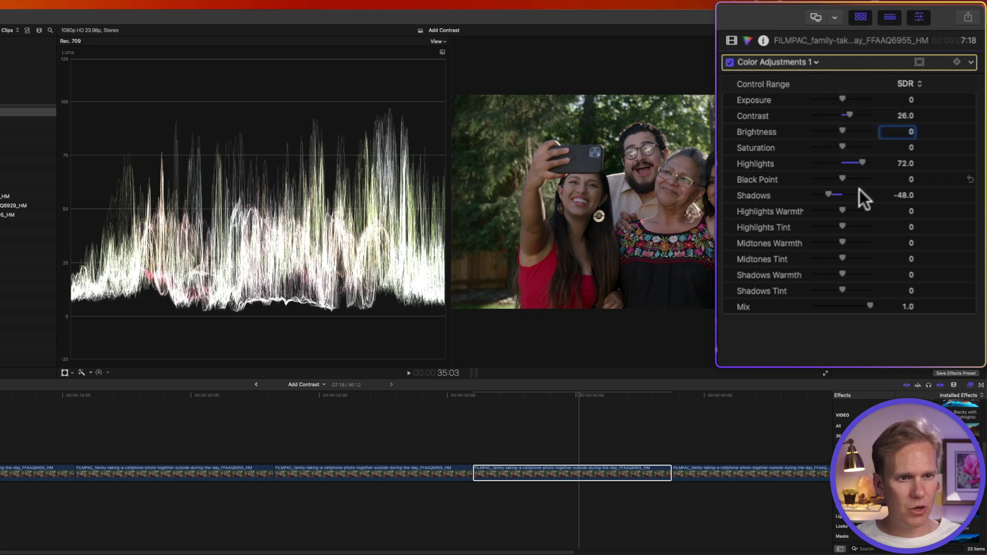
pyautogui.moveTo(840, 211)
pyautogui.mouseDown()
pyautogui.moveTo(854, 206)
pyautogui.moveTo(831, 208)
pyautogui.mouseUp()
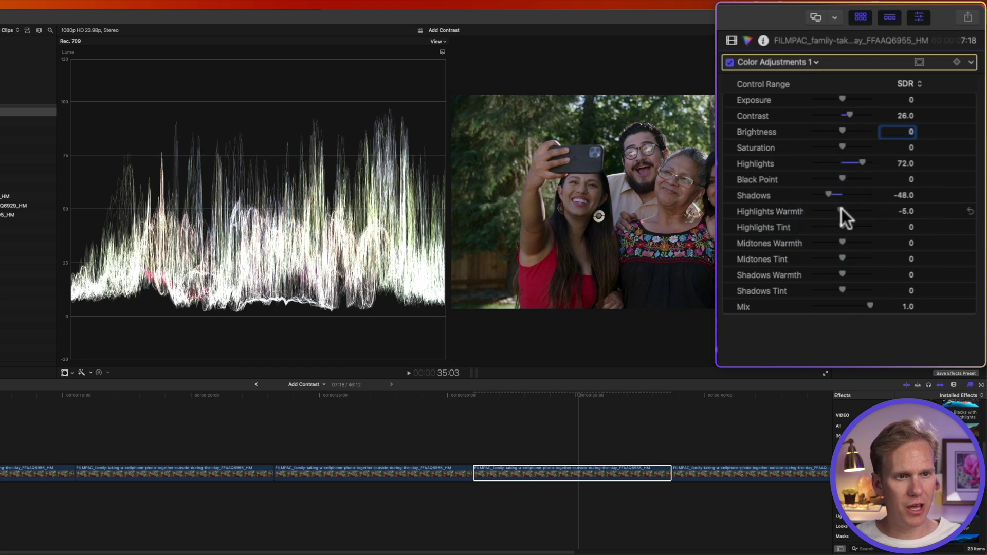
# Step: Reset highlights warmth to 0, then toggle Color Adjustments 1 off and on to compare
pyautogui.click(969, 211)
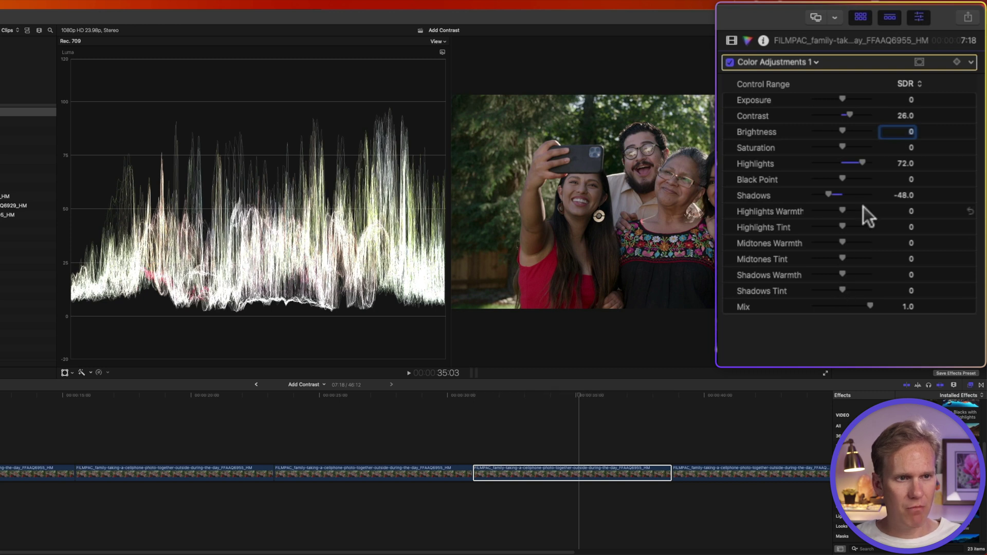
pyautogui.click(900, 166)
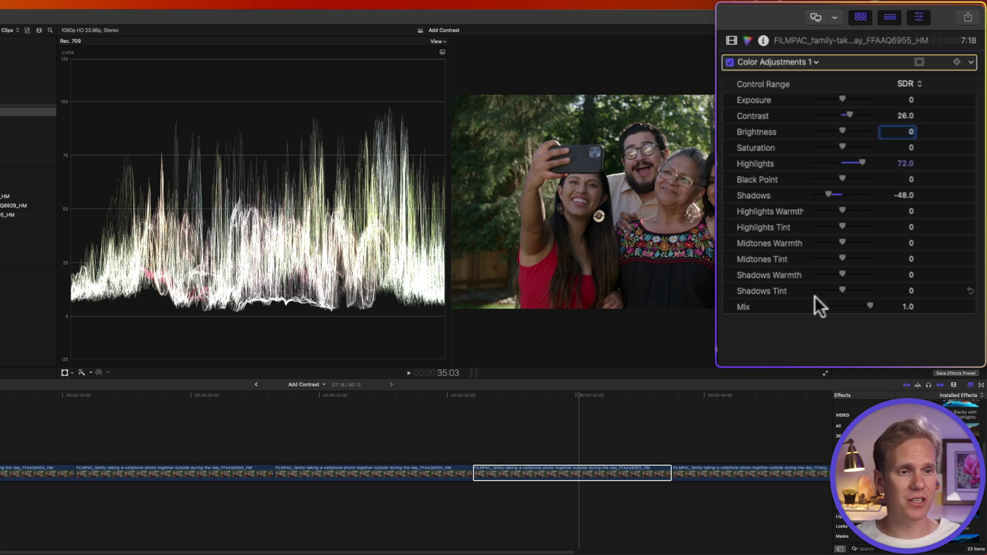
pyautogui.click(730, 62)
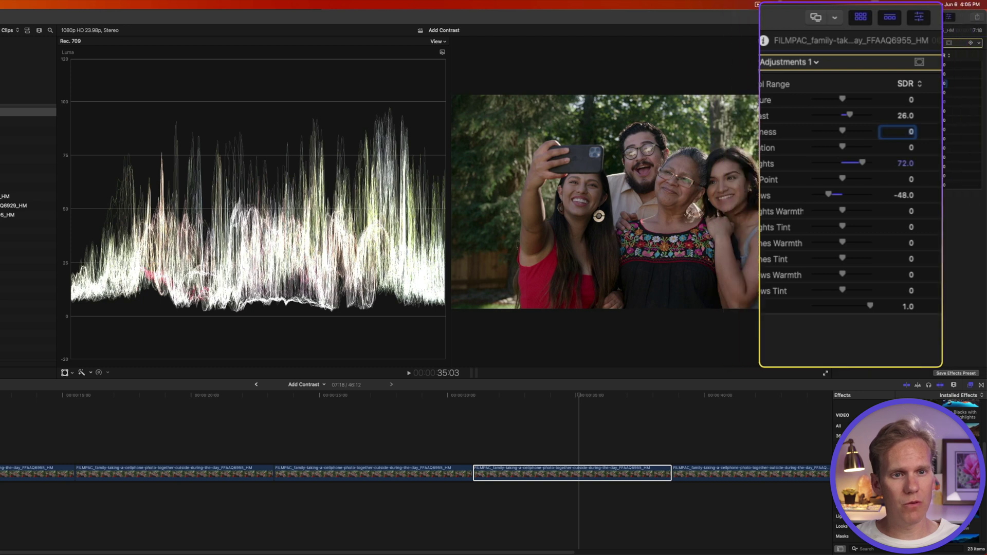
pyautogui.click(839, 44)
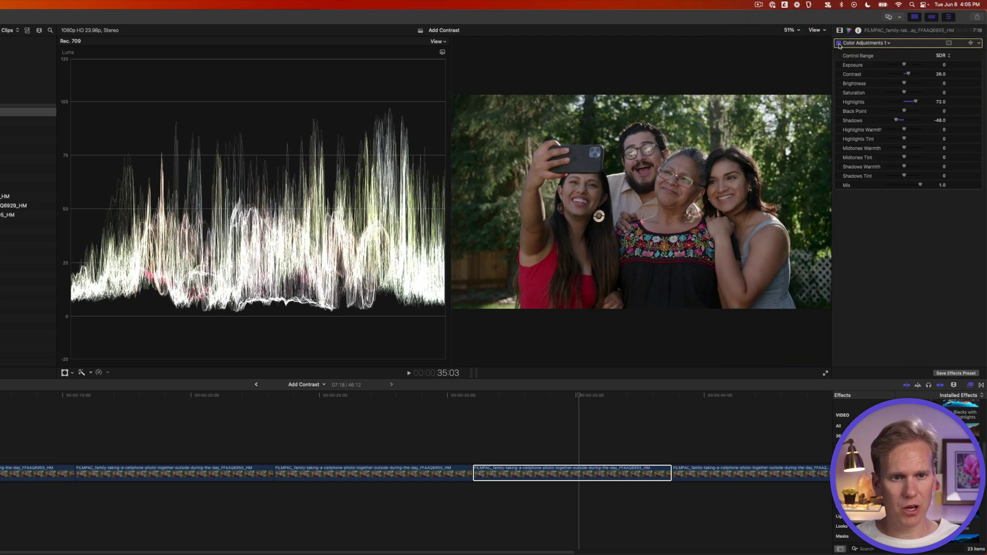